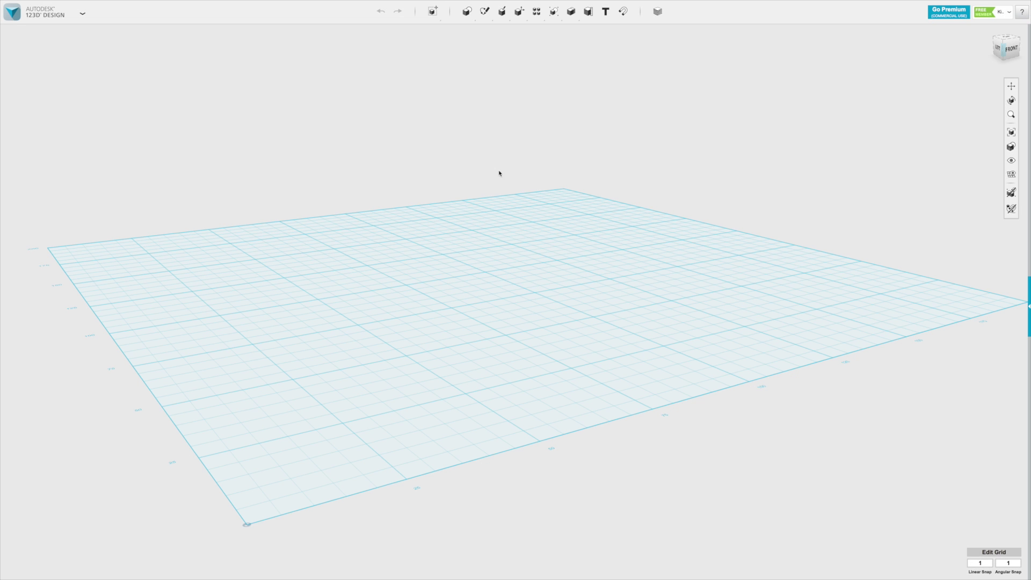
Step: Pick Sketch Rectangle from the Sketch toolbar flyout
mouse_move(484, 16)
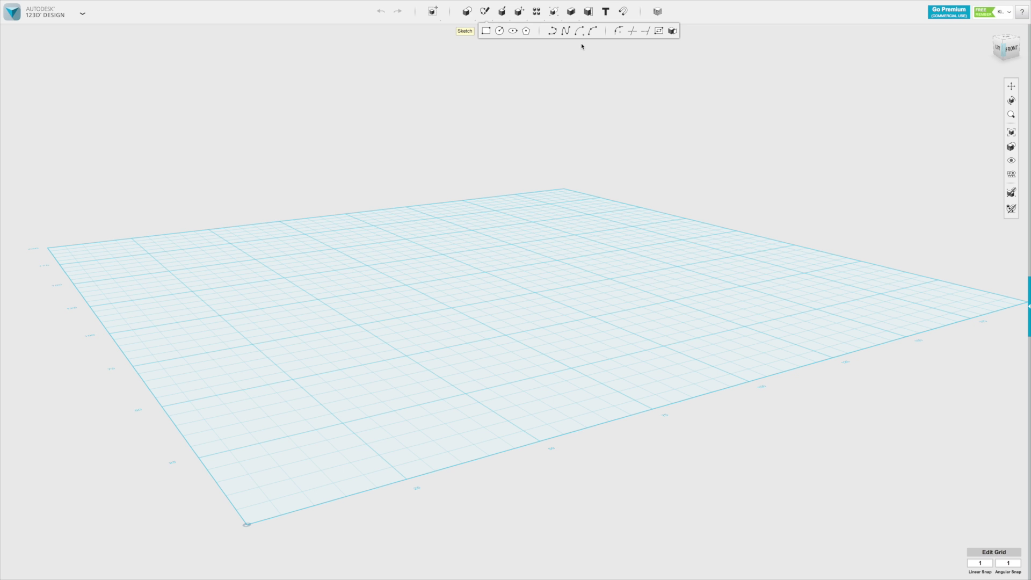
left_click(485, 35)
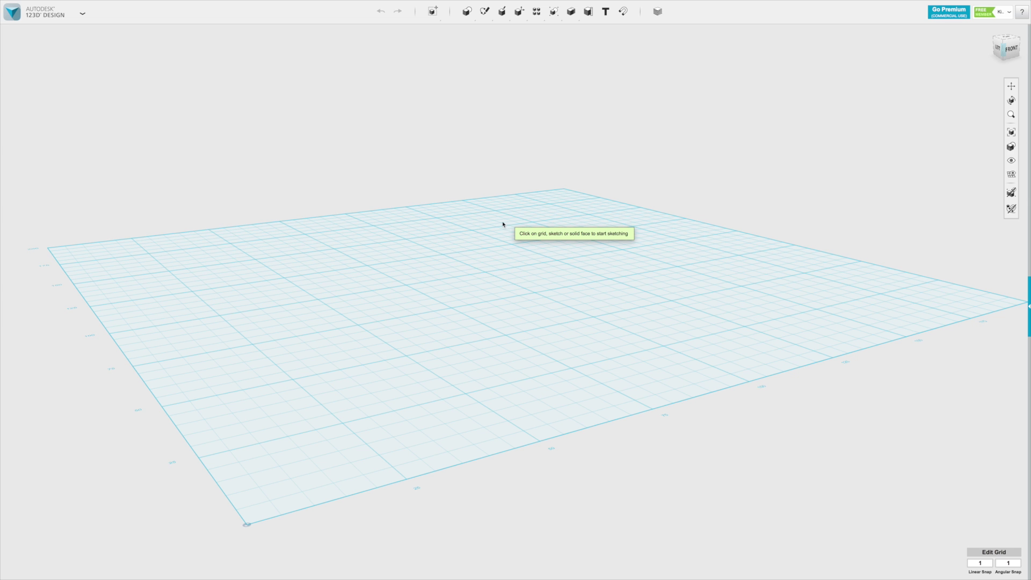
Step: Sketch a rectangle 50 mm wide by 30 mm long on the grid plane, then exit sketch mode
left_click(506, 295)
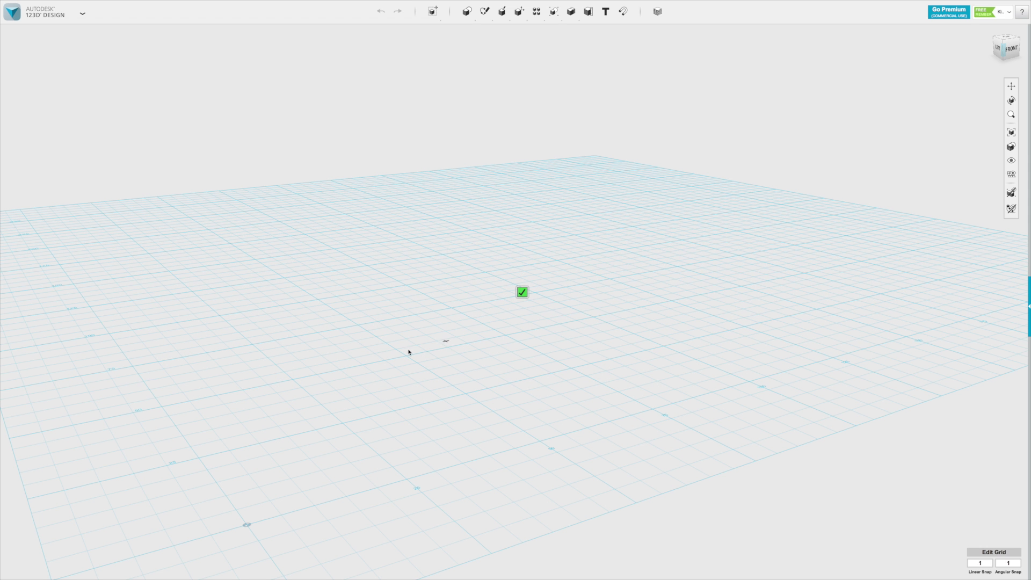
right_click_drag(421, 260, 419, 279)
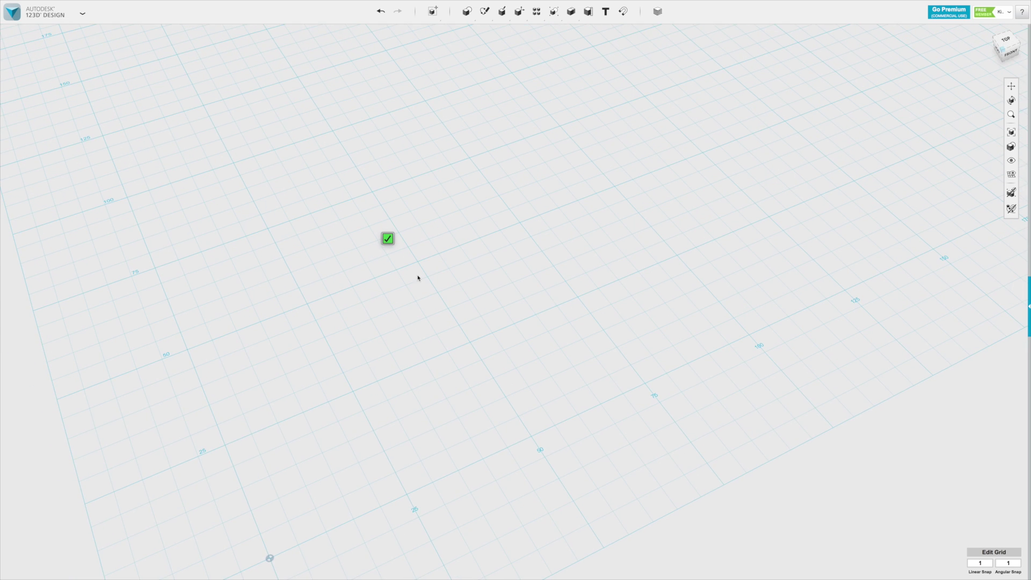
left_click(268, 229)
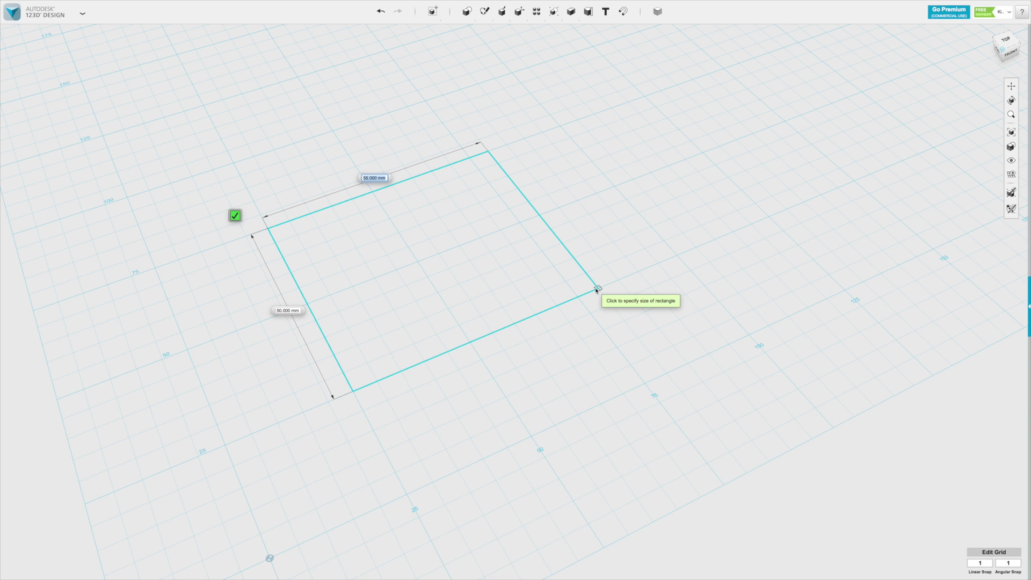
type("50")
key("Tab")
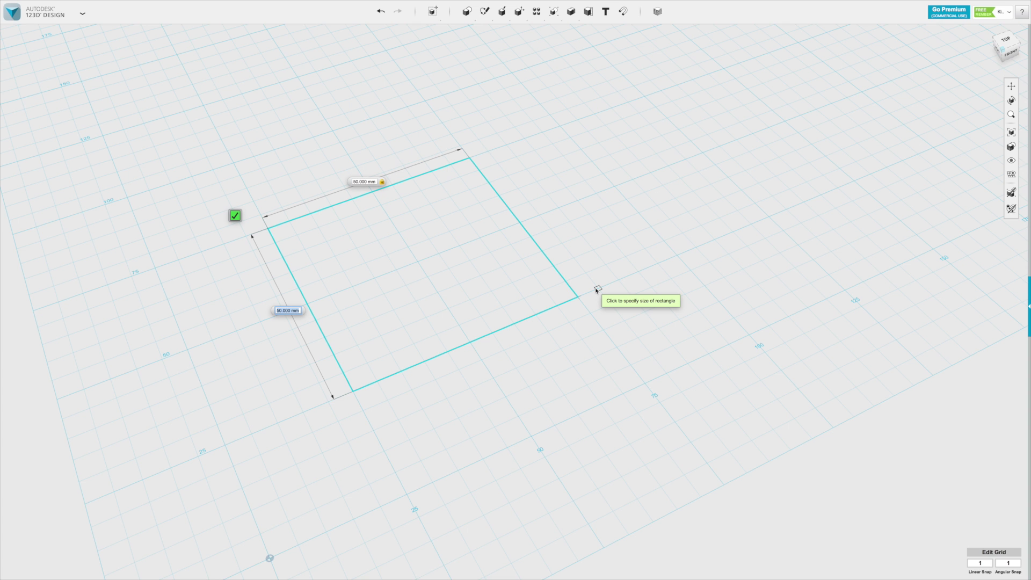
type("30")
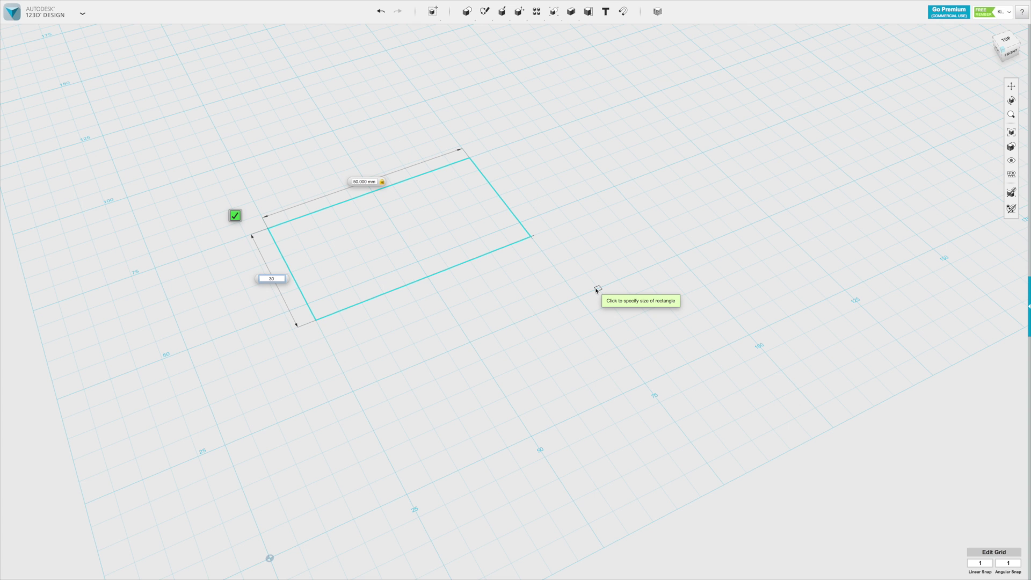
key("Tab")
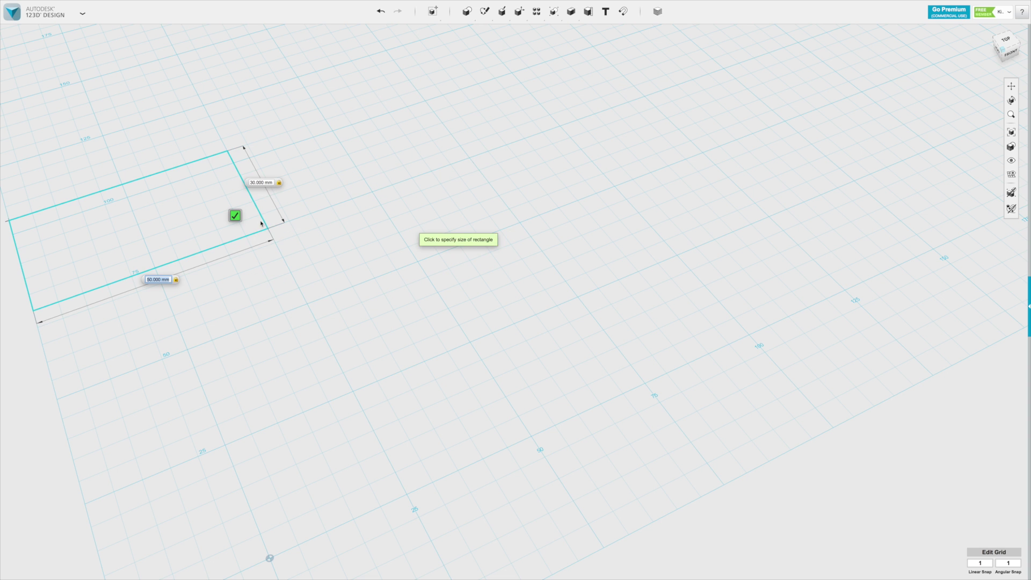
left_click(414, 239)
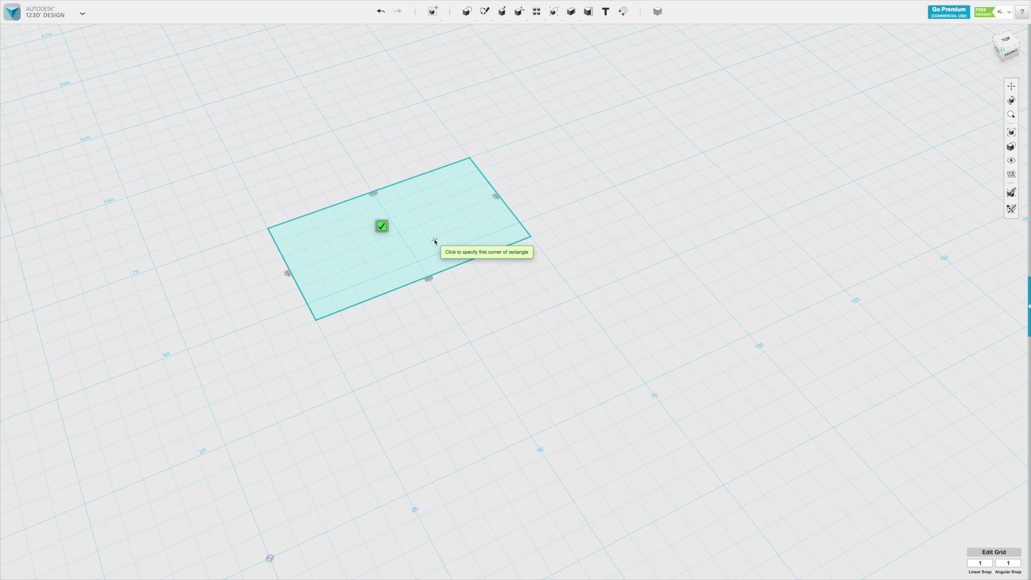
left_click(382, 226)
Step: Deselect the rectangle and start a Polyline sketch on the grid beside it
left_click(651, 218)
scroll(651, 218, "down", 5)
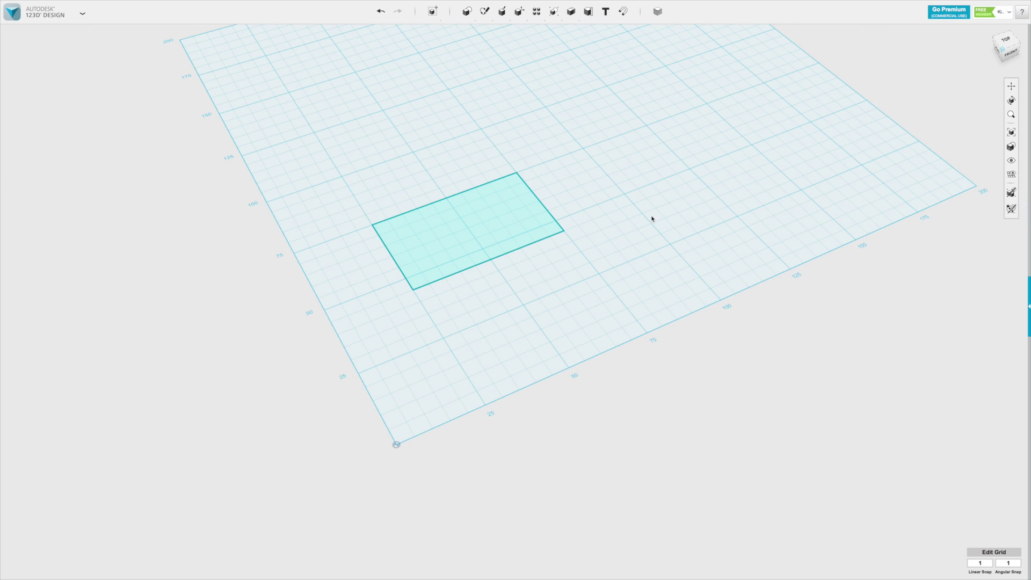
scroll(476, 324, "up", 4)
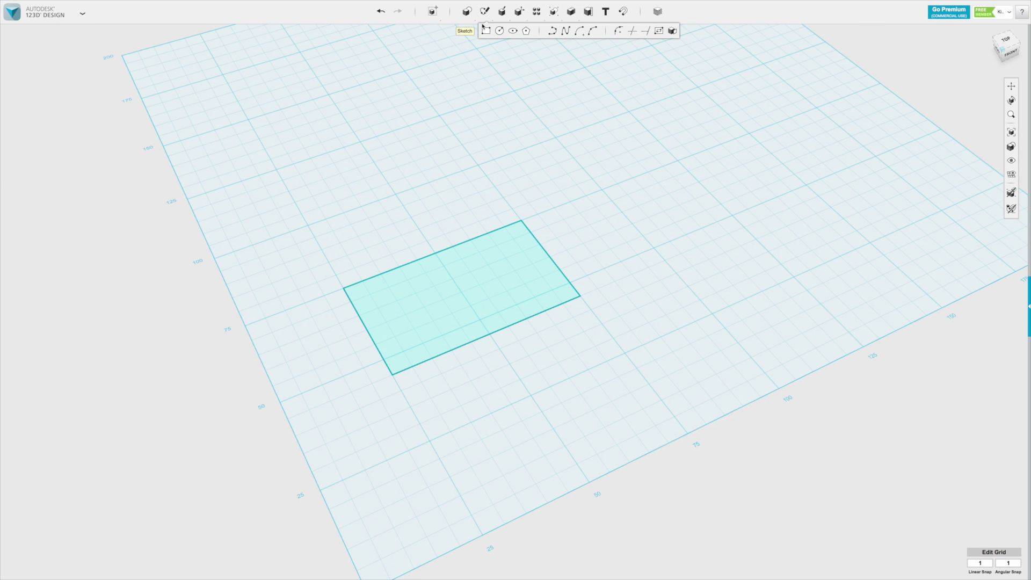
left_click(553, 31)
left_click(610, 197)
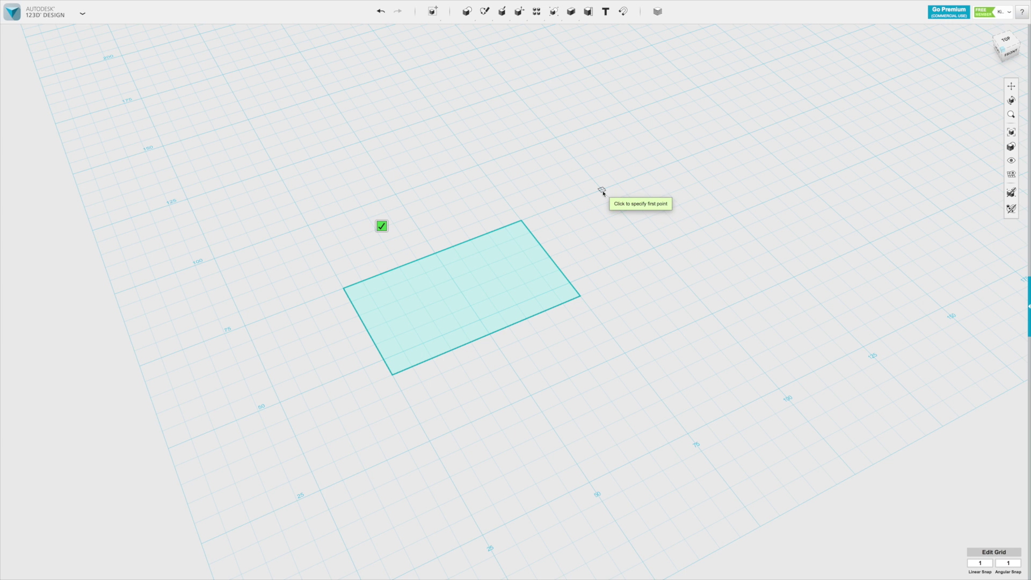
Step: Trace a six-point polyline, close it back on the first point, and exit sketch mode
left_click(602, 189)
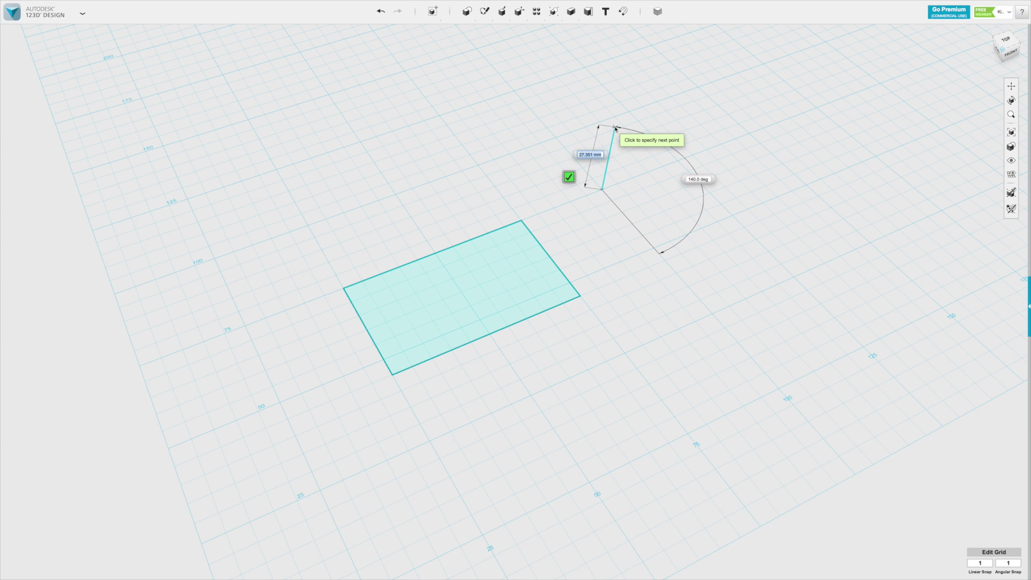
left_click(629, 111)
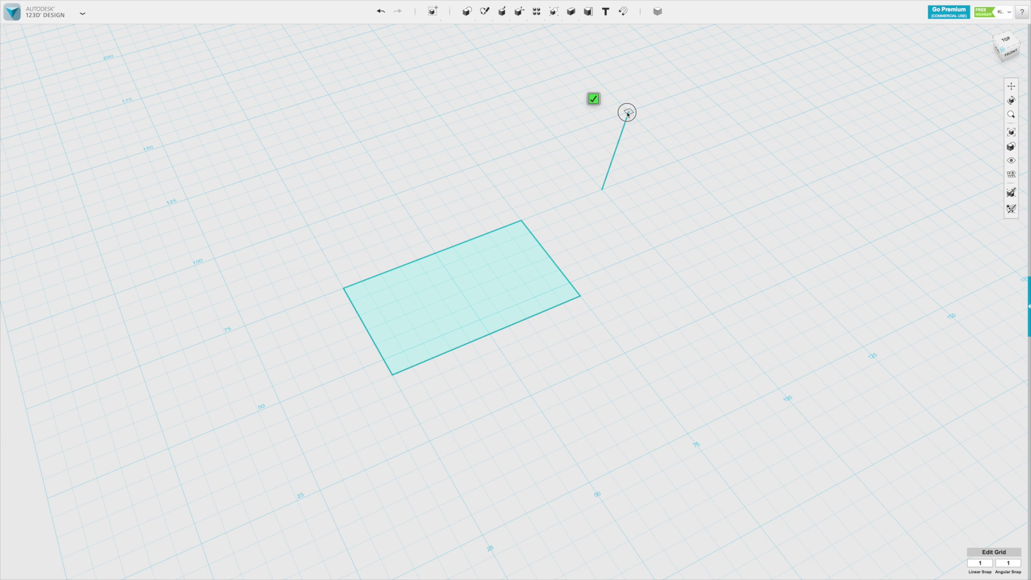
left_click(700, 124)
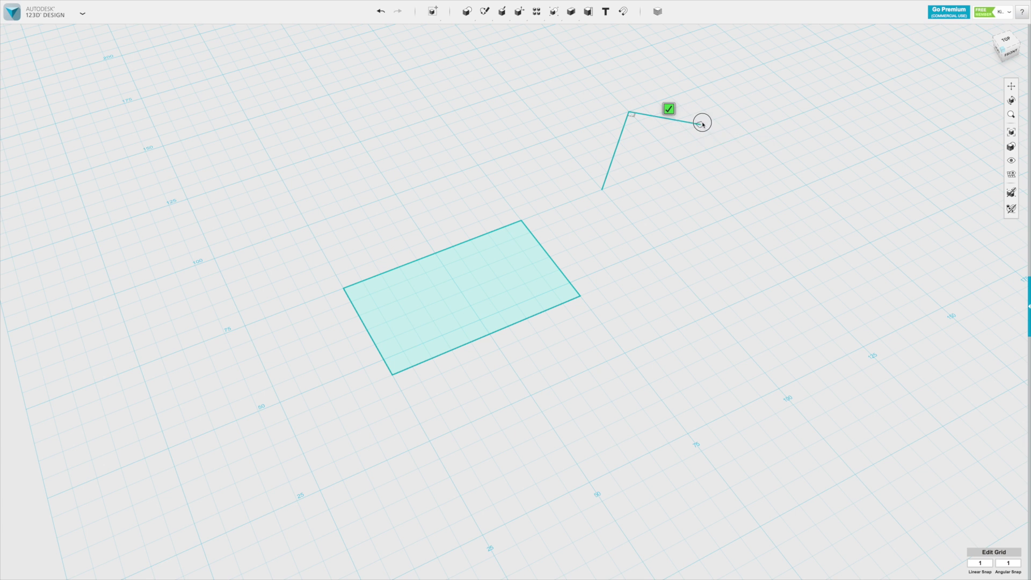
left_click(742, 109)
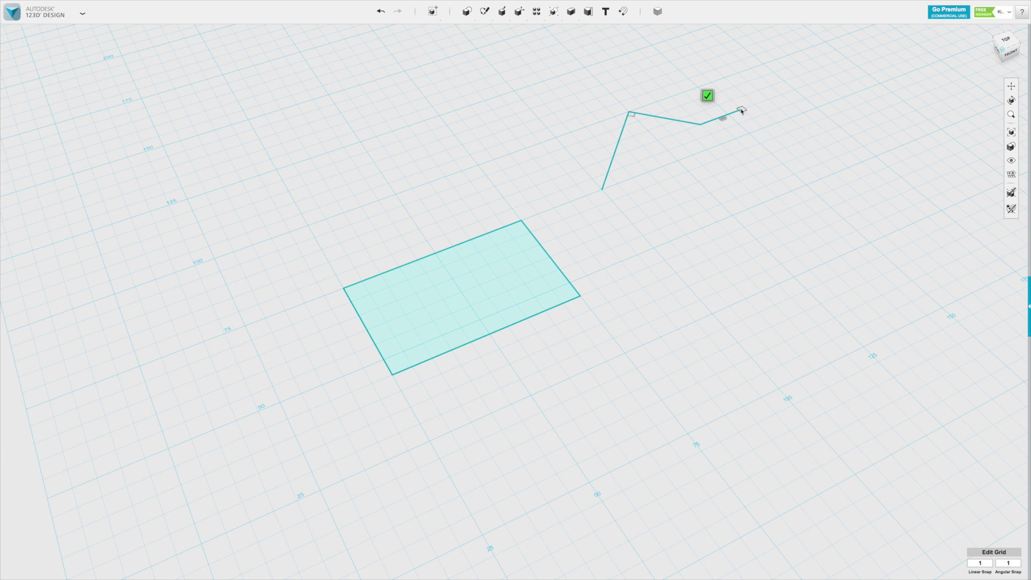
left_click(774, 137)
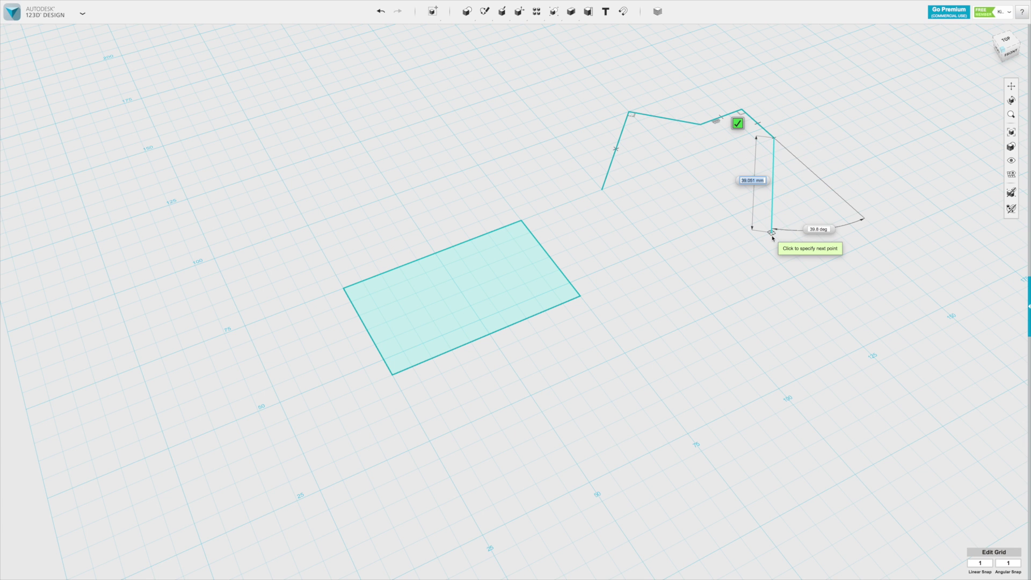
left_click(772, 232)
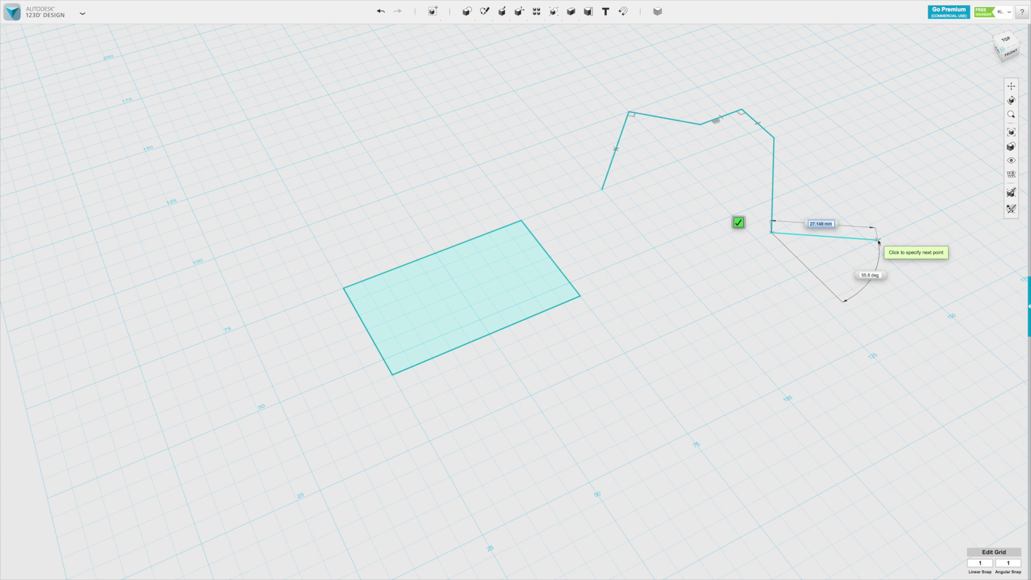
left_click(603, 191)
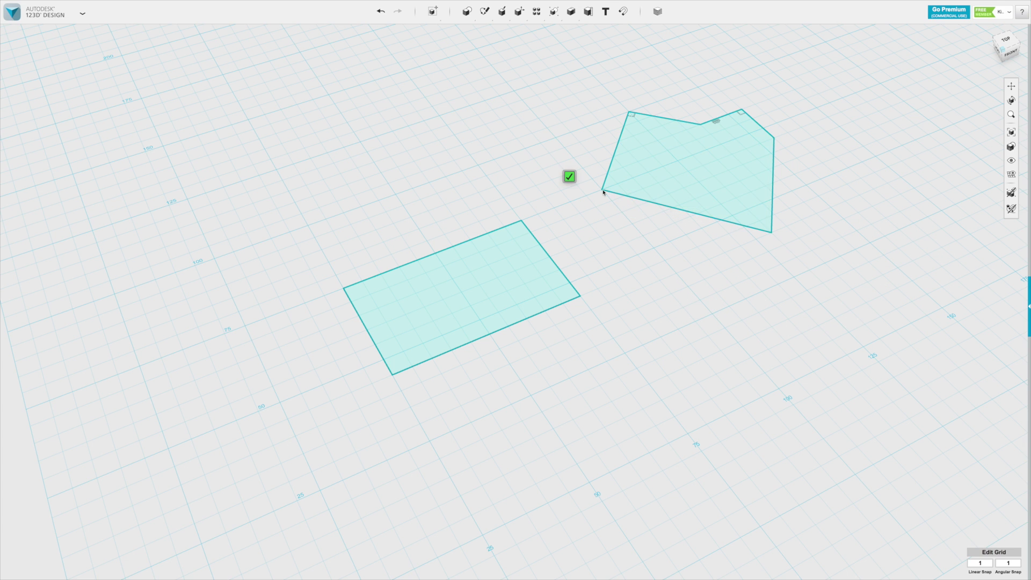
left_click(569, 177)
Step: Start a Spline sketch on the grid above the rectangle at its first point
mouse_move(484, 11)
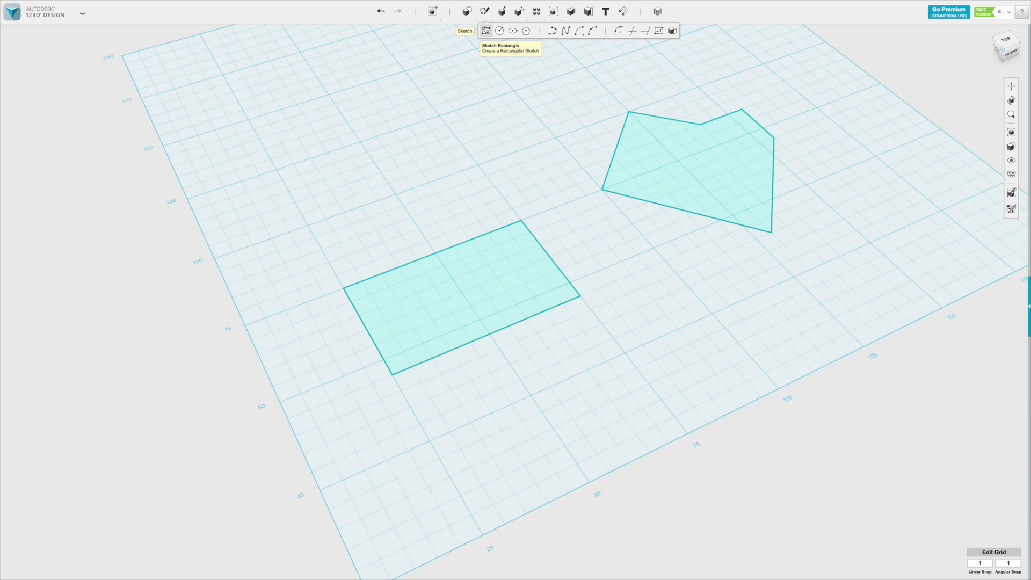
left_click(564, 33)
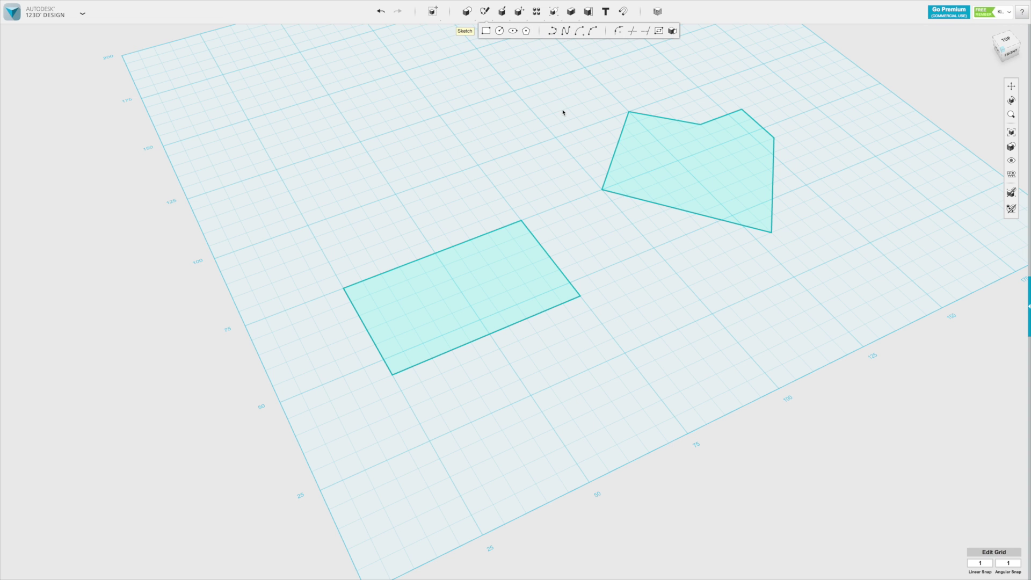
left_click(325, 125)
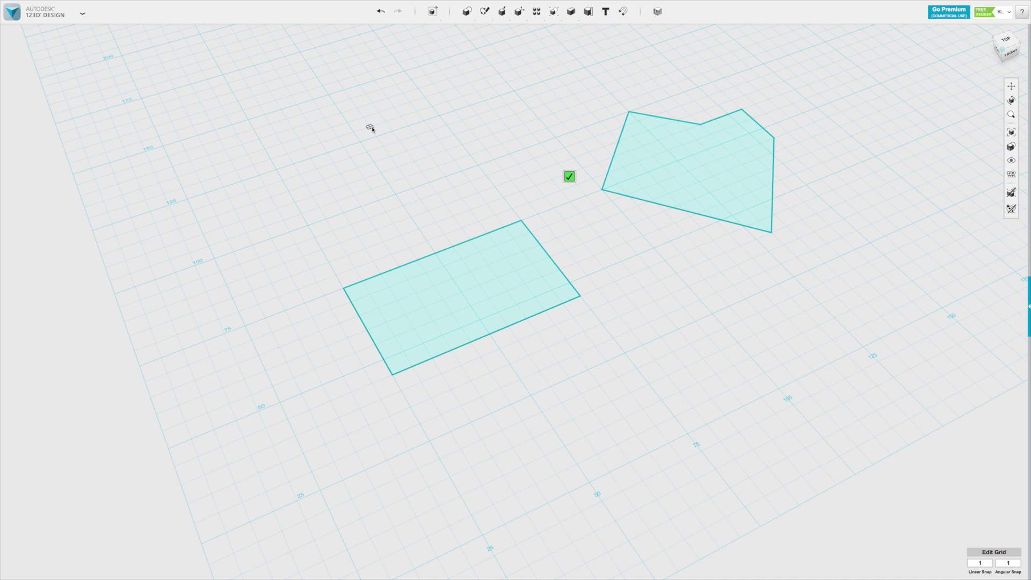
left_click(293, 128)
Step: Bend the spline through six more points, end with a double-click, and exit sketch mode
left_click(316, 83)
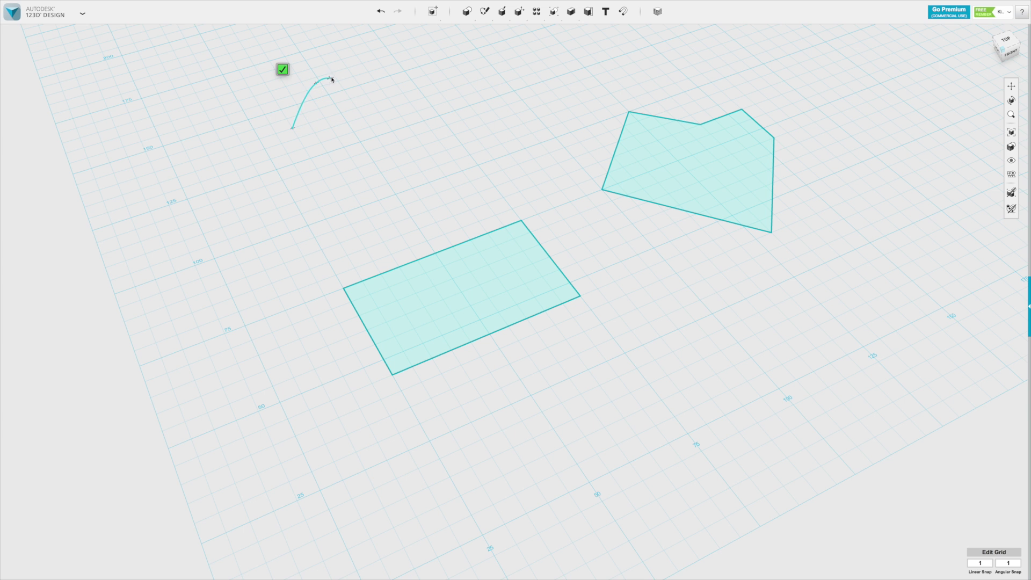
left_click(363, 79)
left_click(407, 63)
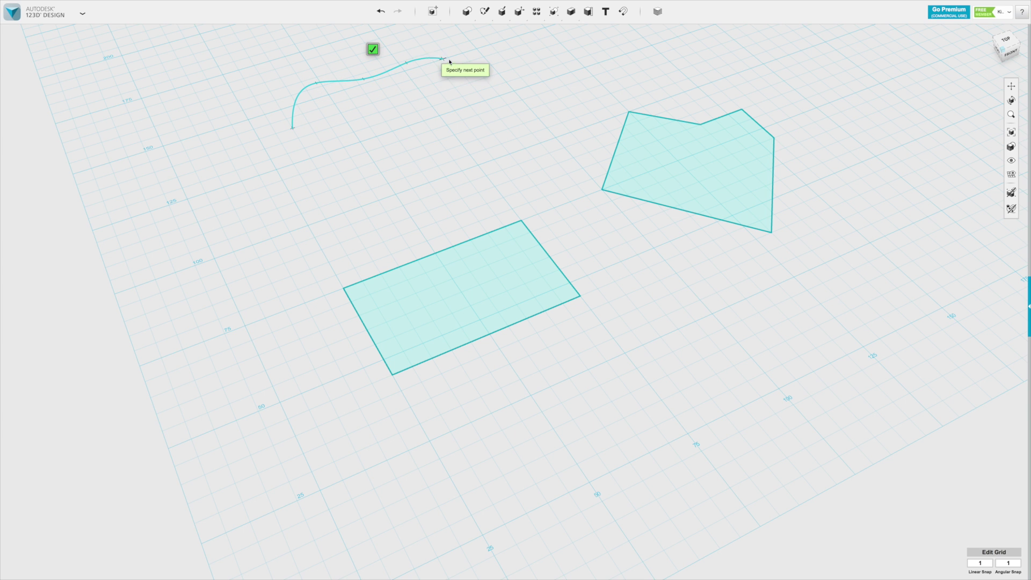
left_click(469, 70)
left_click(487, 110)
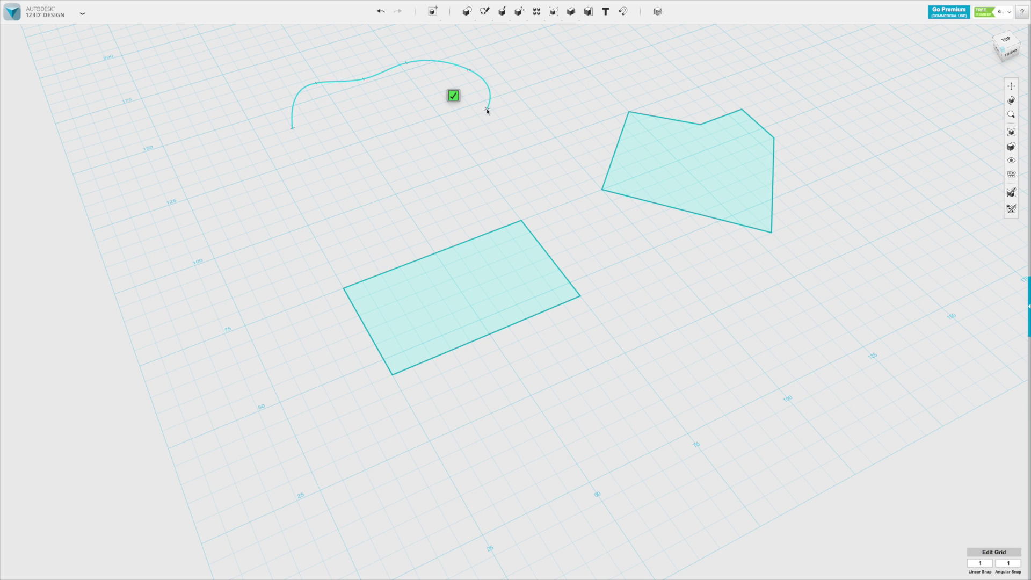
left_click(419, 118)
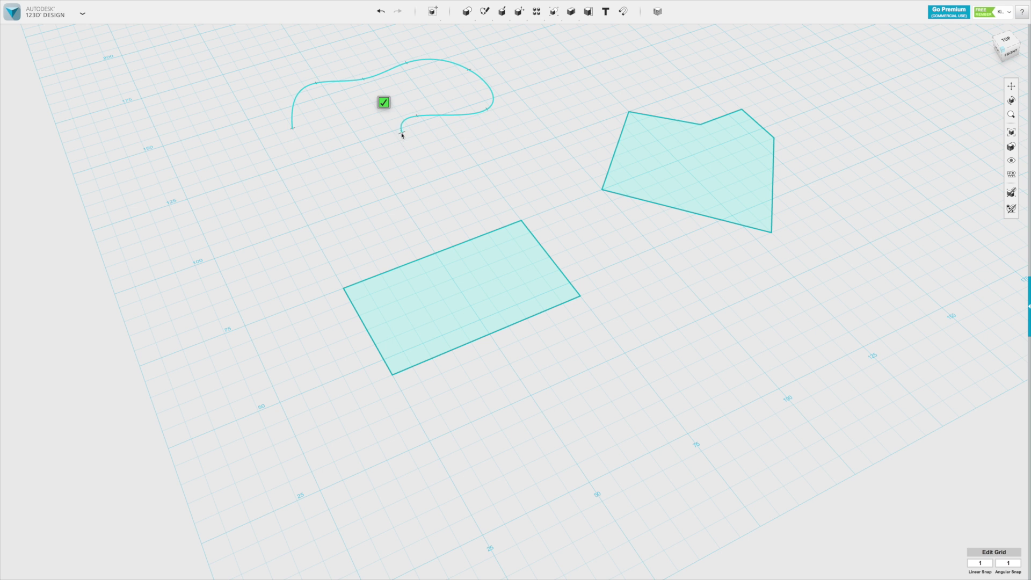
double_click(397, 167)
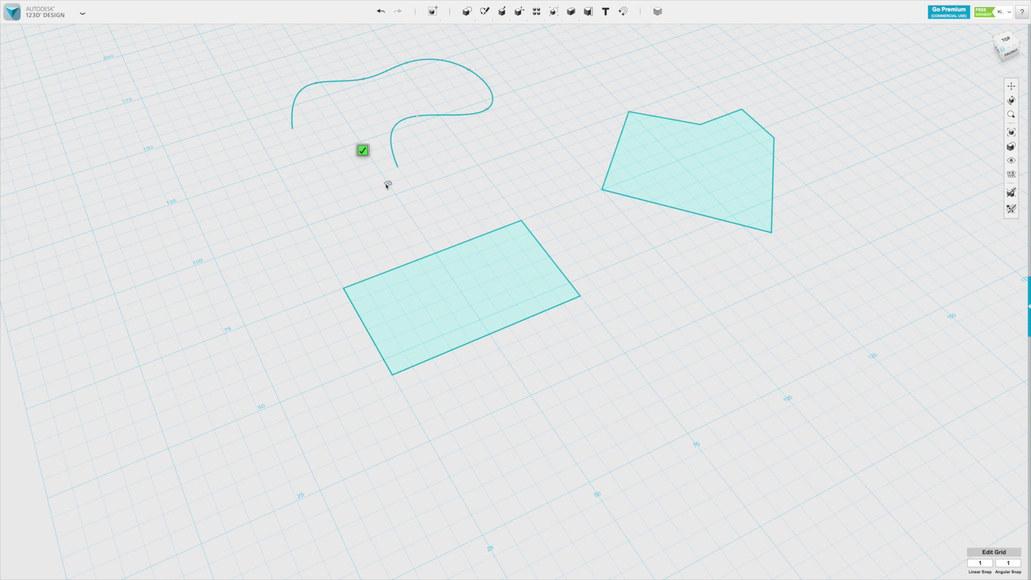
left_click(363, 151)
scroll(582, 177, "down", 2)
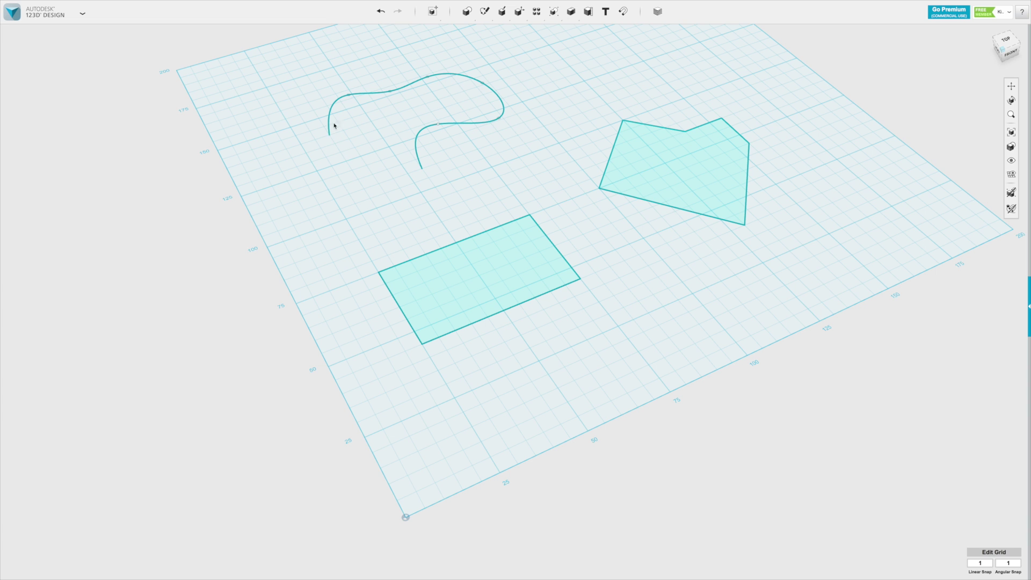
Step: Connect the wavy spline's two open ends with a straight Polyline segment and exit sketch mode
left_click(374, 96)
mouse_move(484, 19)
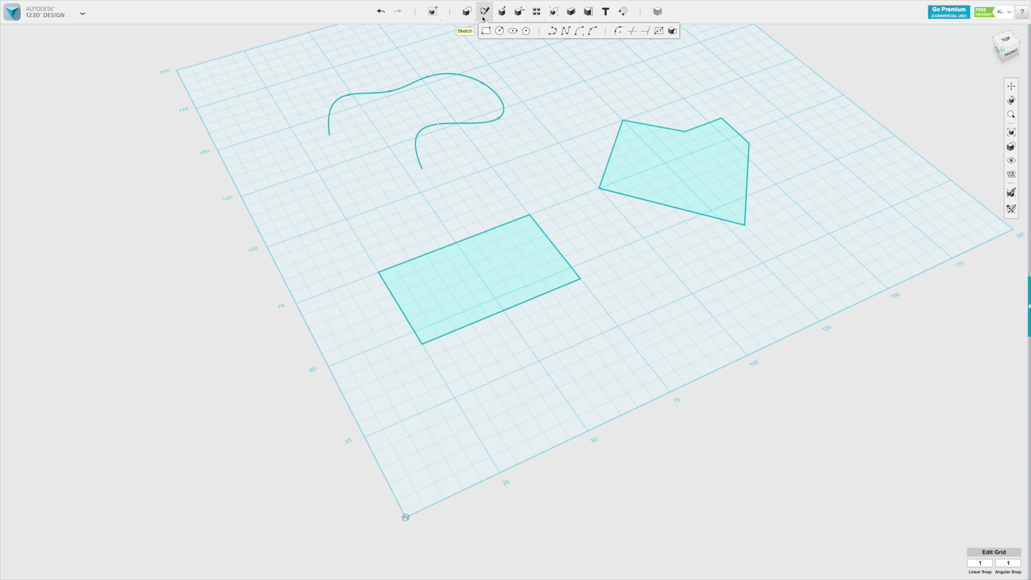
left_click(553, 31)
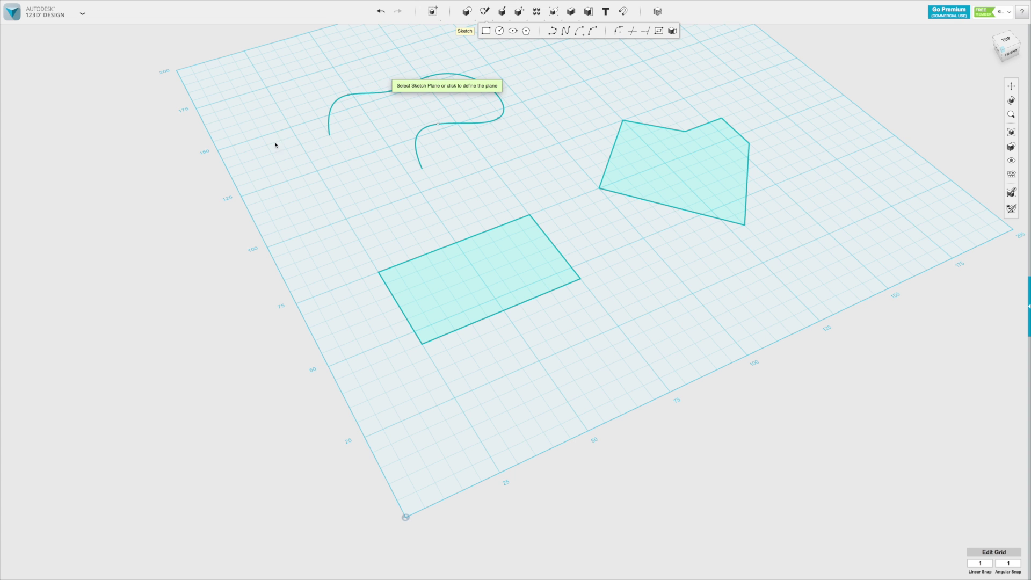
left_click(330, 111)
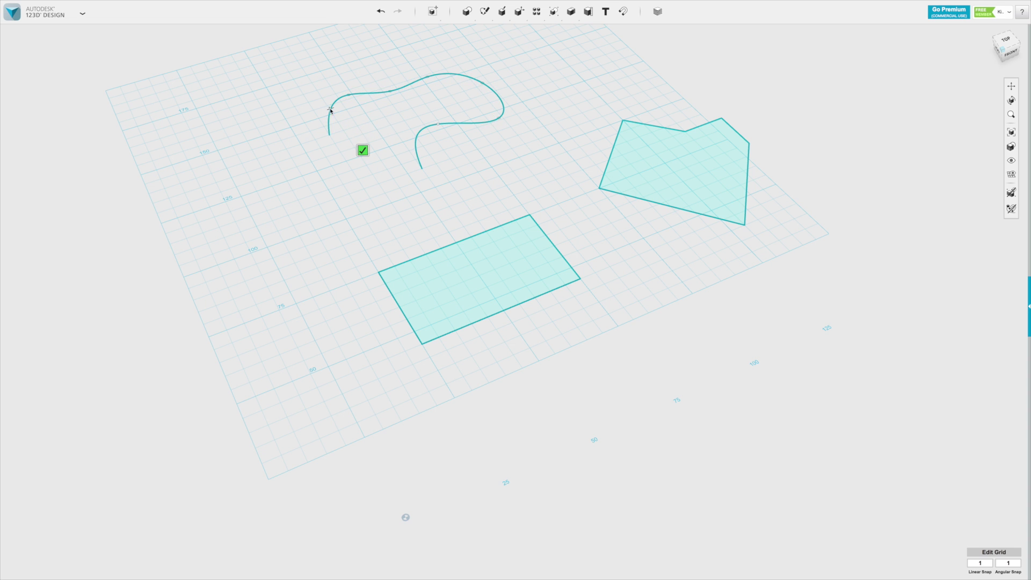
left_click(329, 134)
left_click(423, 168)
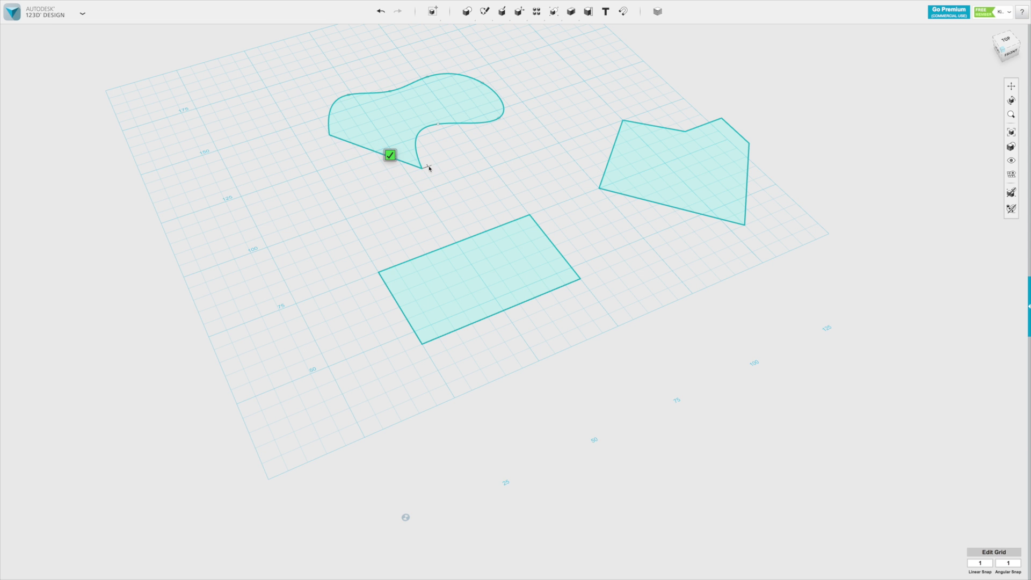
left_click(390, 155)
mouse_move(553, 212)
right_mouse_down()
mouse_move(575, 214)
mouse_move(558, 182)
right_mouse_up()
right_click_drag(460, 337, 537, 313)
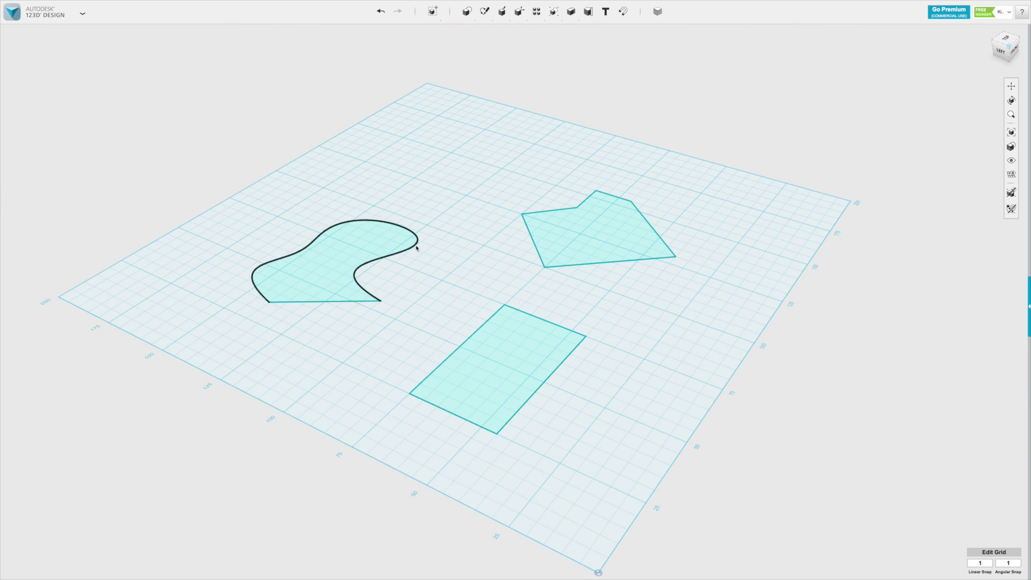
scroll(492, 239, "up", 4)
Step: Drop a 20 × 20 × 20 mm Box primitive onto the grid behind the sketches
right_click_drag(504, 282, 506, 290)
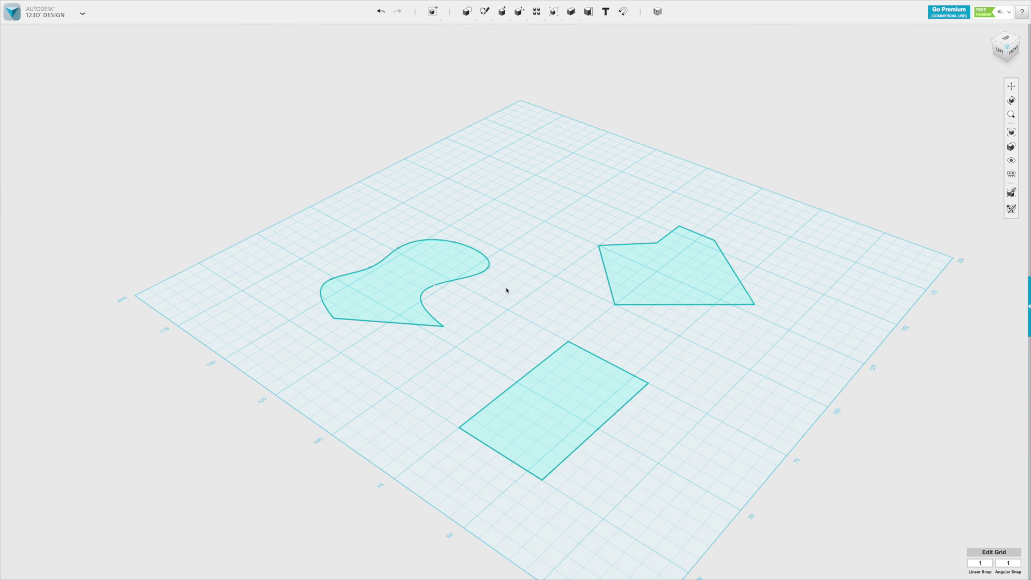
mouse_move(467, 12)
left_click(469, 30)
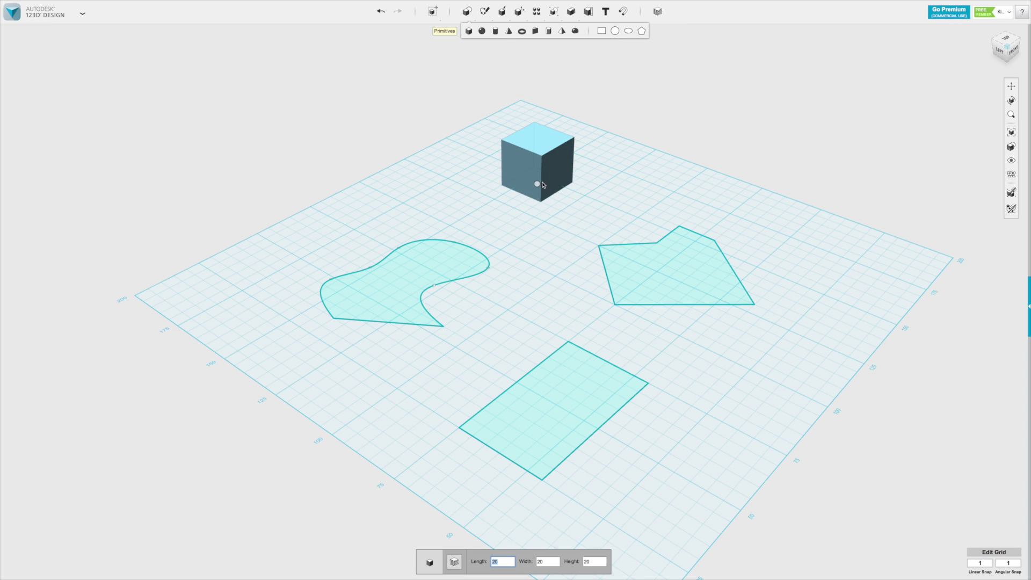
left_click(542, 205)
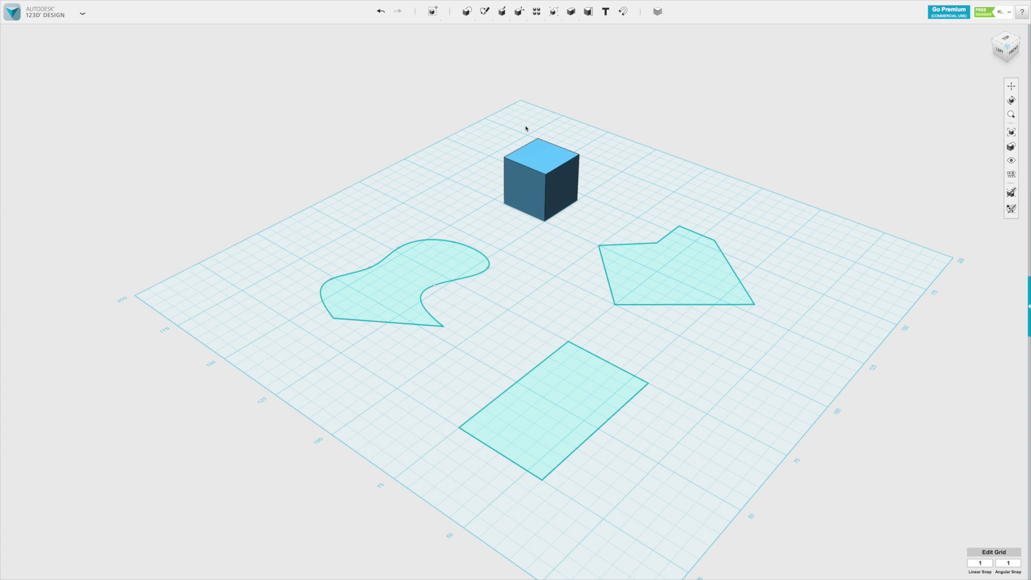
Step: Draw a Sketch Circle on the cube's front face by picking centre and diameter, then exit
mouse_move(490, 18)
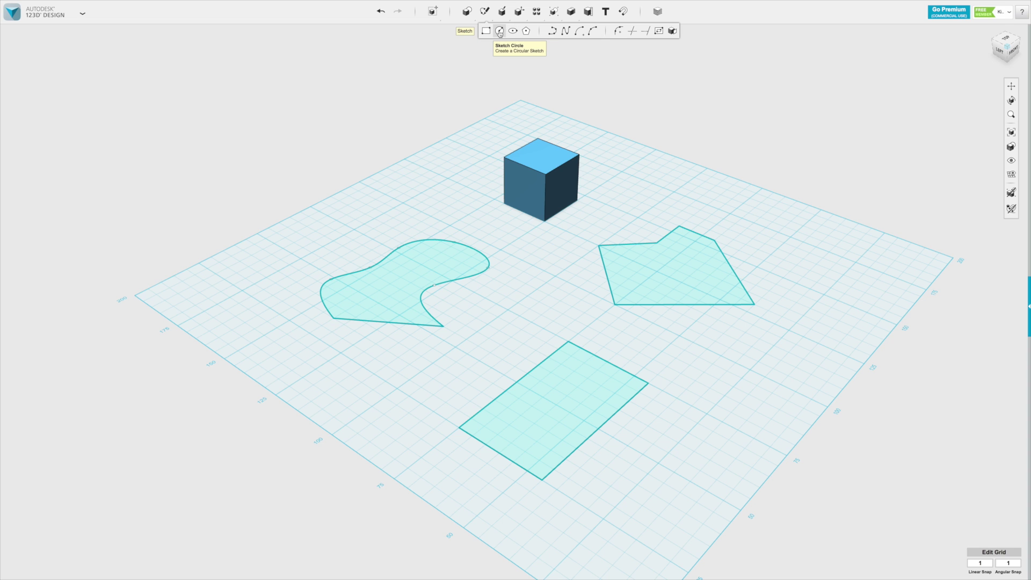
left_click(499, 32)
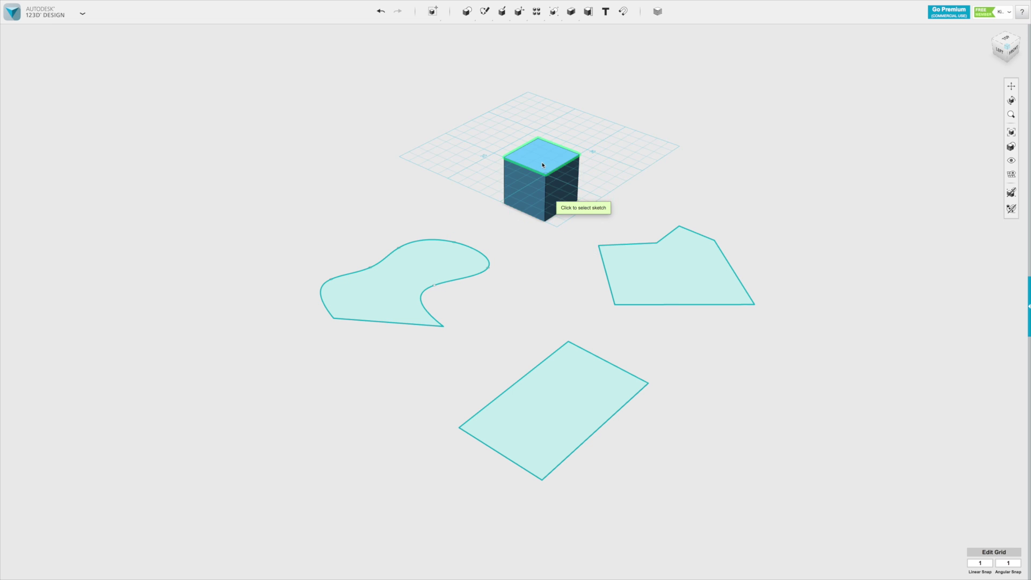
left_click(529, 189)
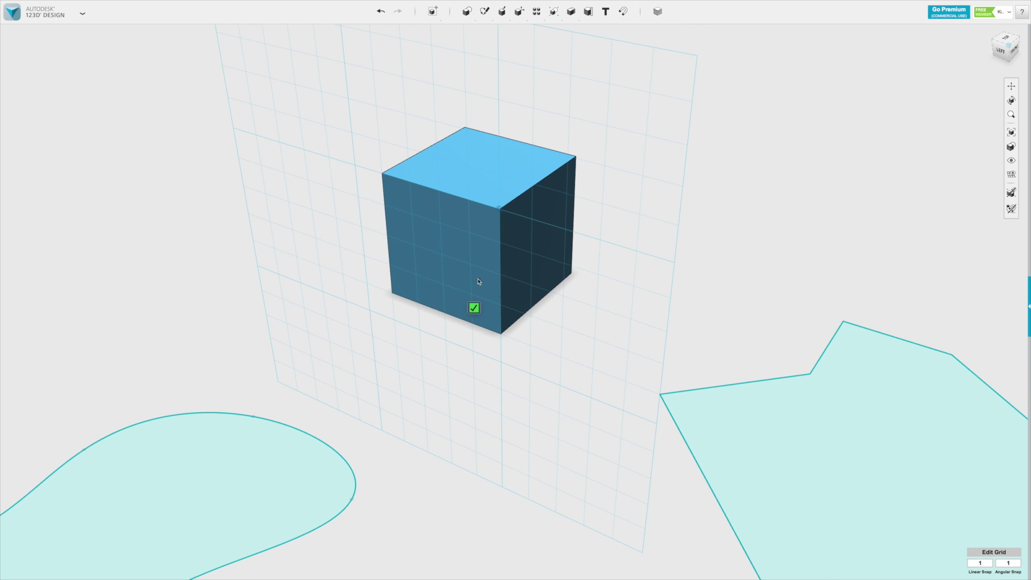
left_click(443, 253)
left_click(471, 234)
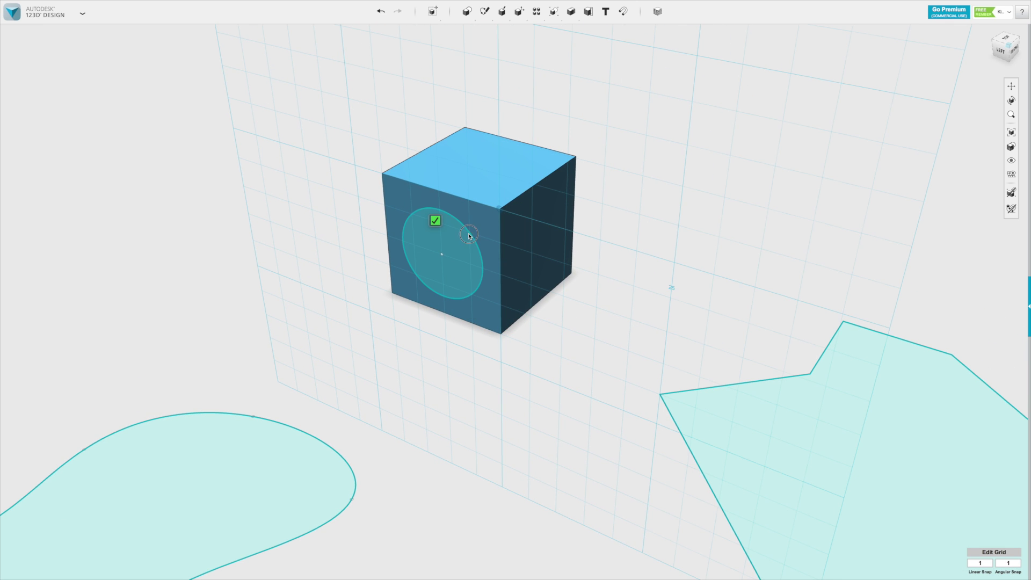
left_click(435, 220)
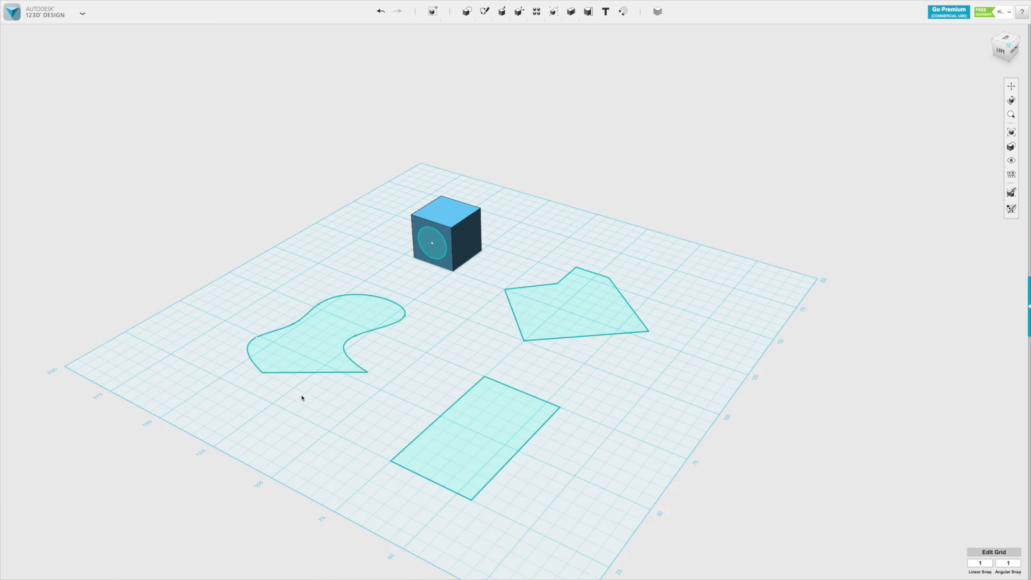
scroll(302, 398, "up", 2)
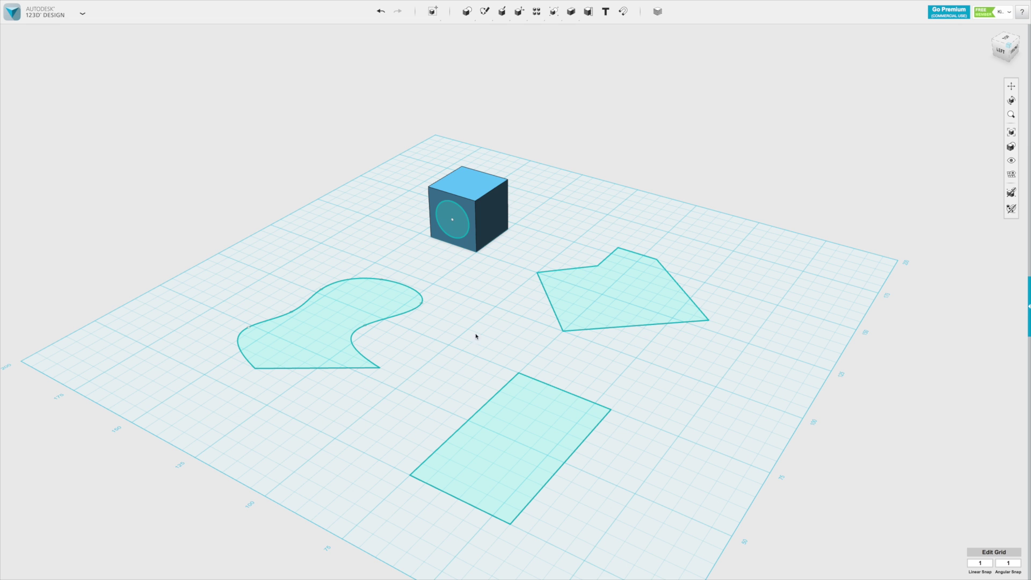
Step: Sketch a center-point arc below the polyline shape from its center, start and end points, then exit
right_click_drag(686, 384, 670, 385)
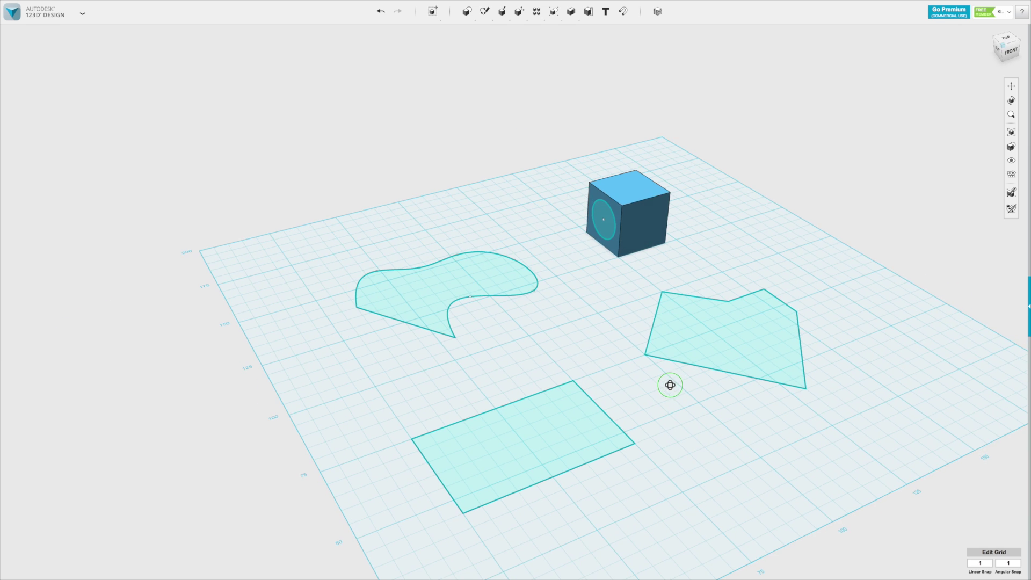
scroll(424, 377, "down", 3)
mouse_move(485, 10)
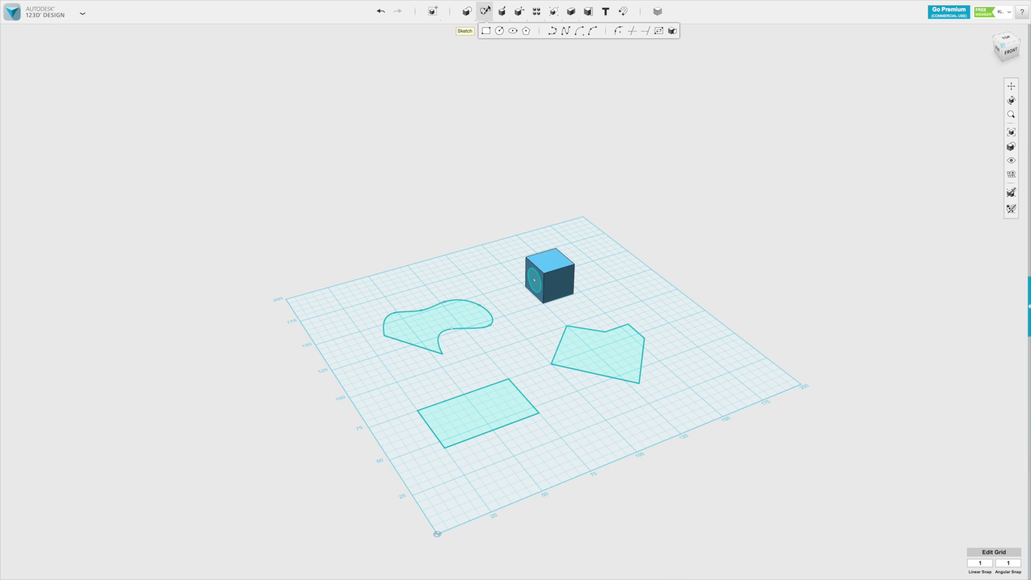
left_click(581, 34)
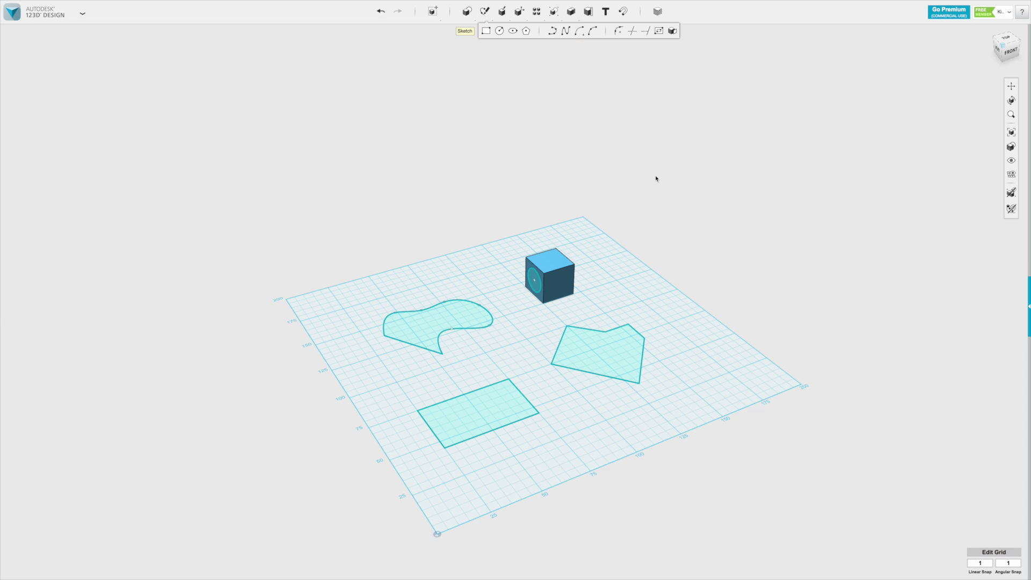
left_click(630, 428)
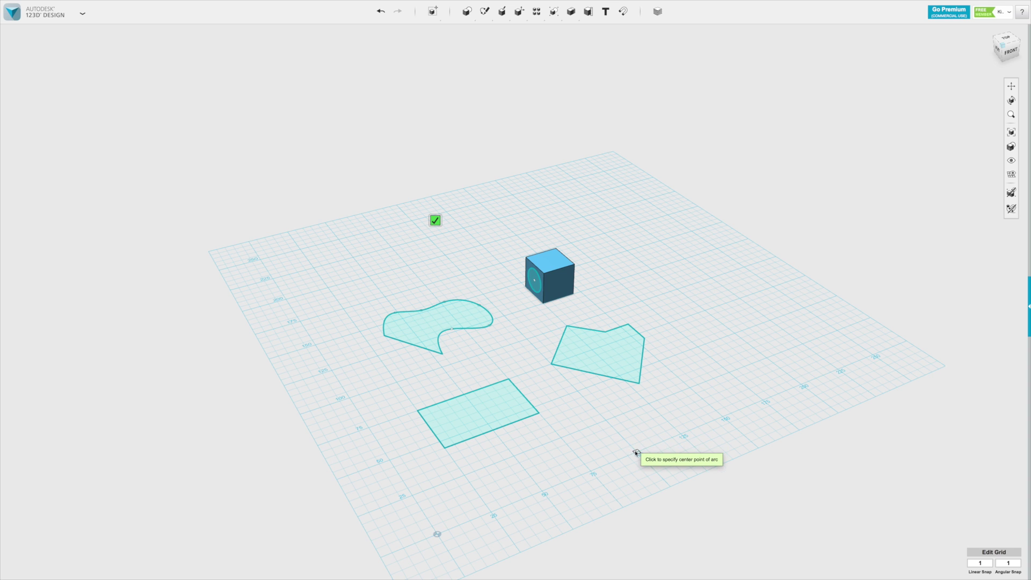
left_click(636, 453)
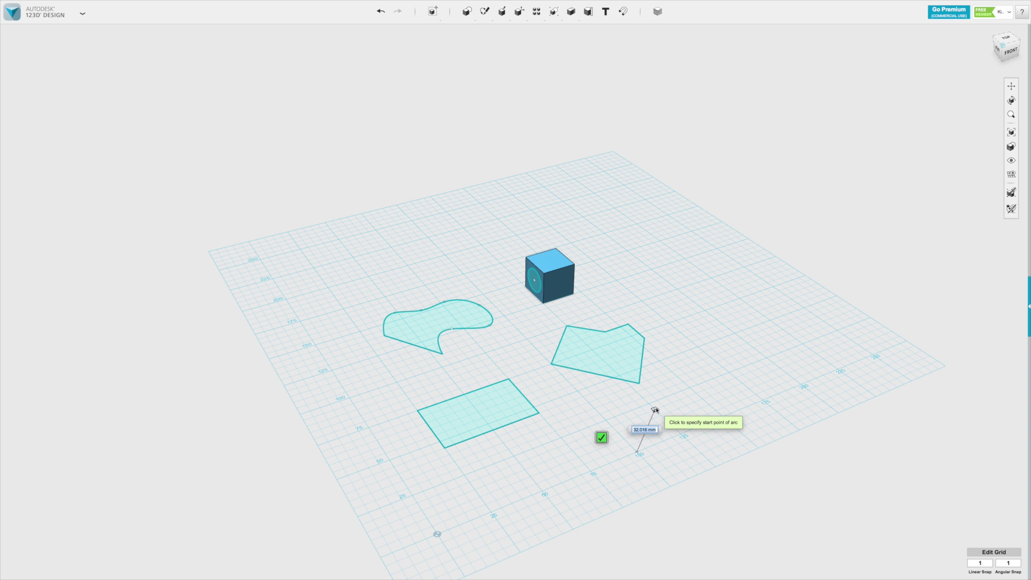
left_click(649, 403)
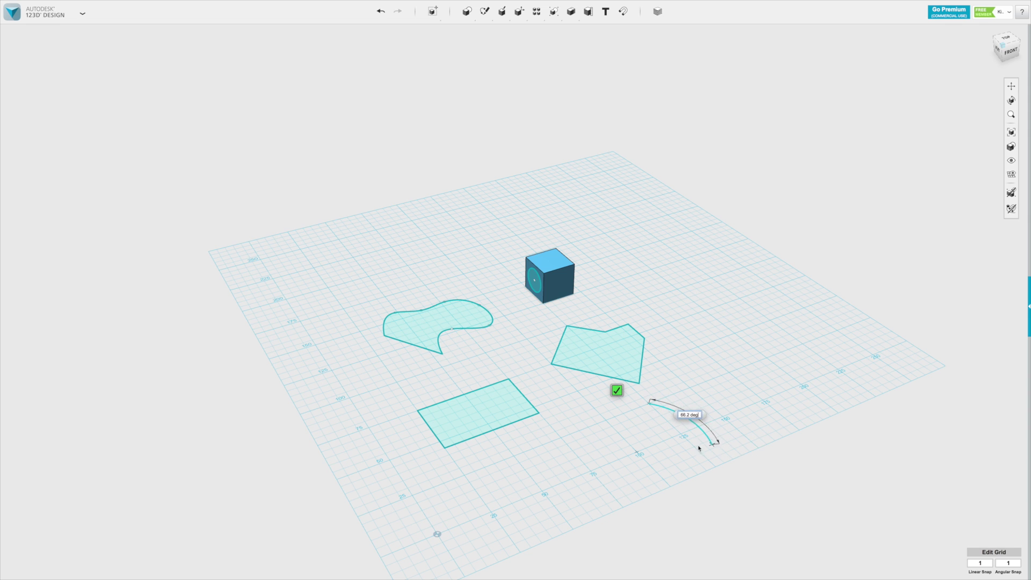
left_click(715, 468)
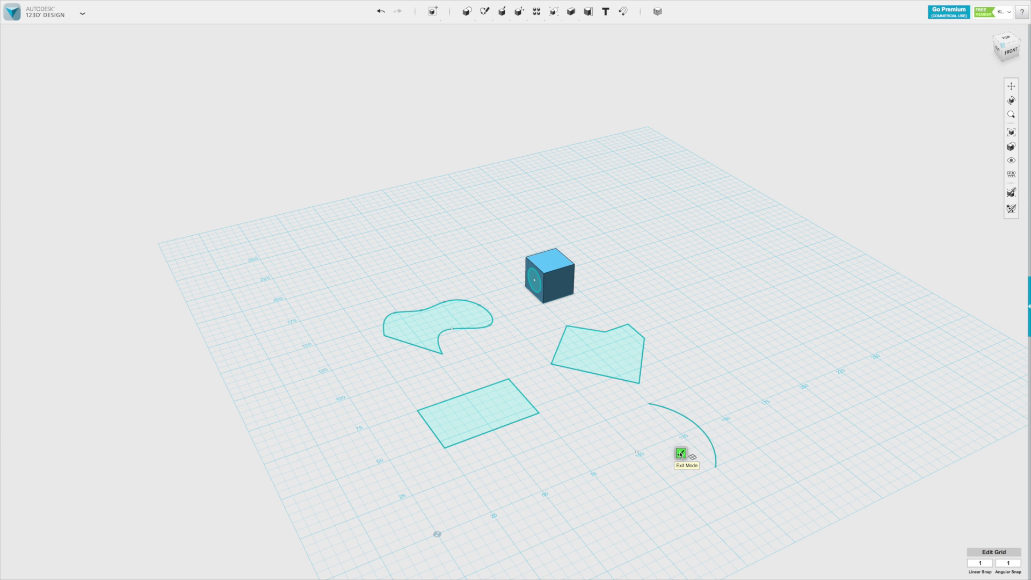
left_click(680, 454)
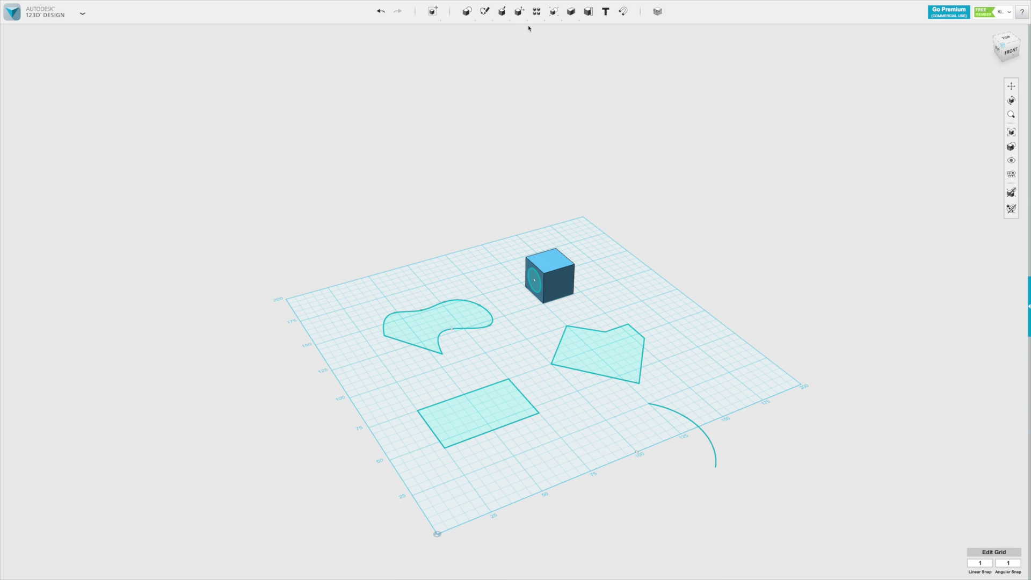
Step: Draw a three-point arc right of the pentagon from start, end and shaping points, then exit
mouse_move(484, 11)
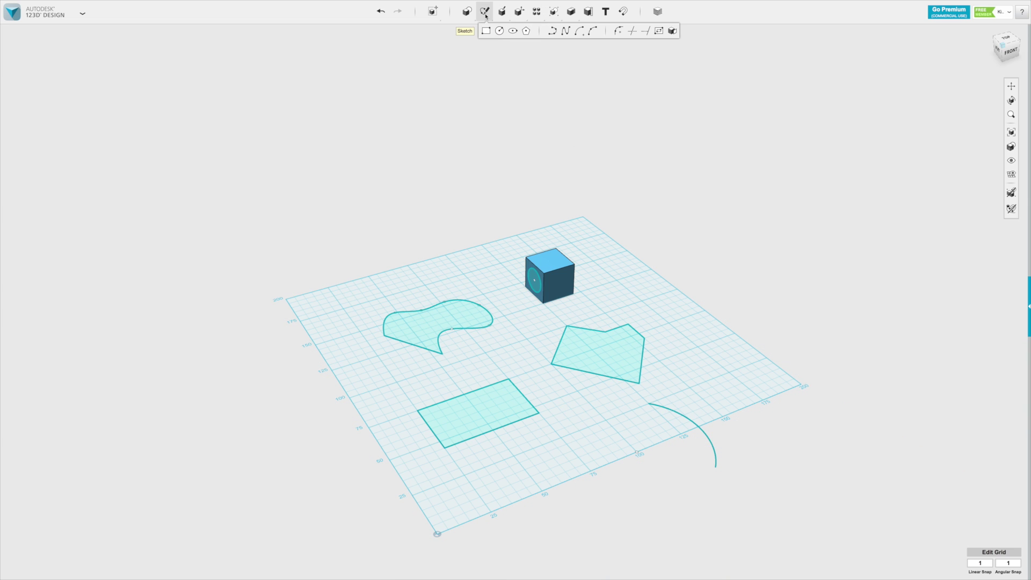
left_click(619, 31)
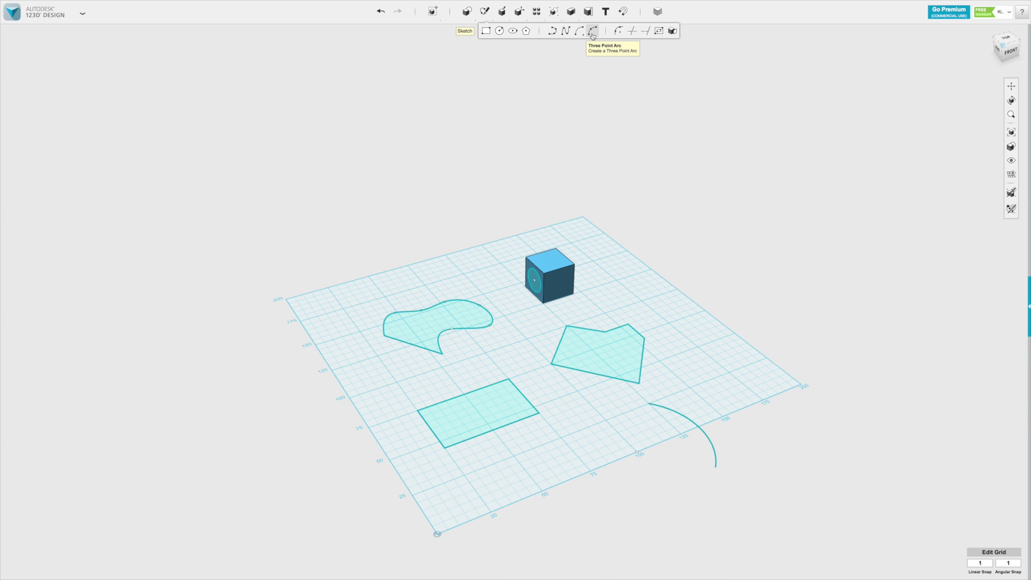
left_click(680, 363)
left_click(661, 362)
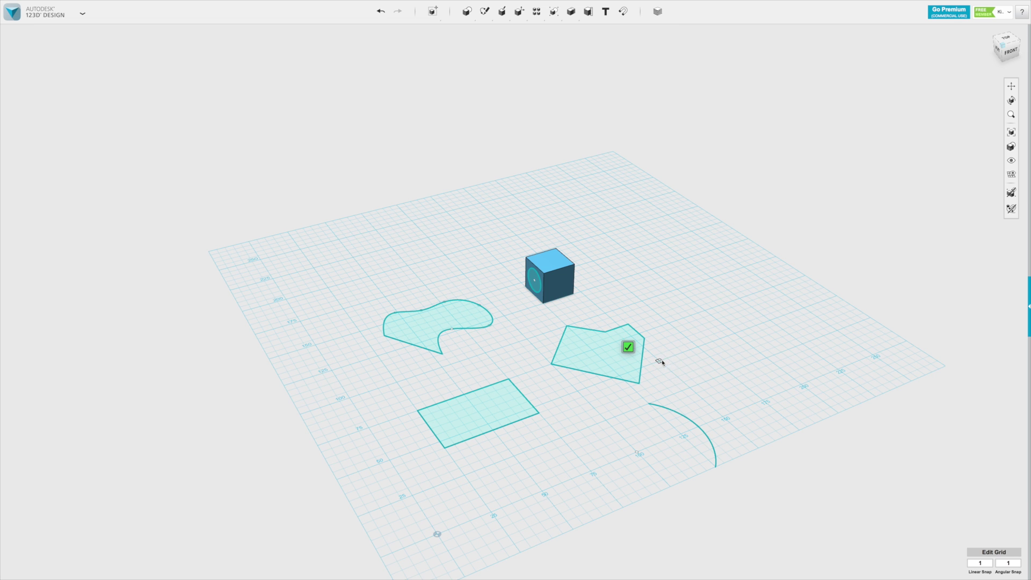
left_click(698, 347)
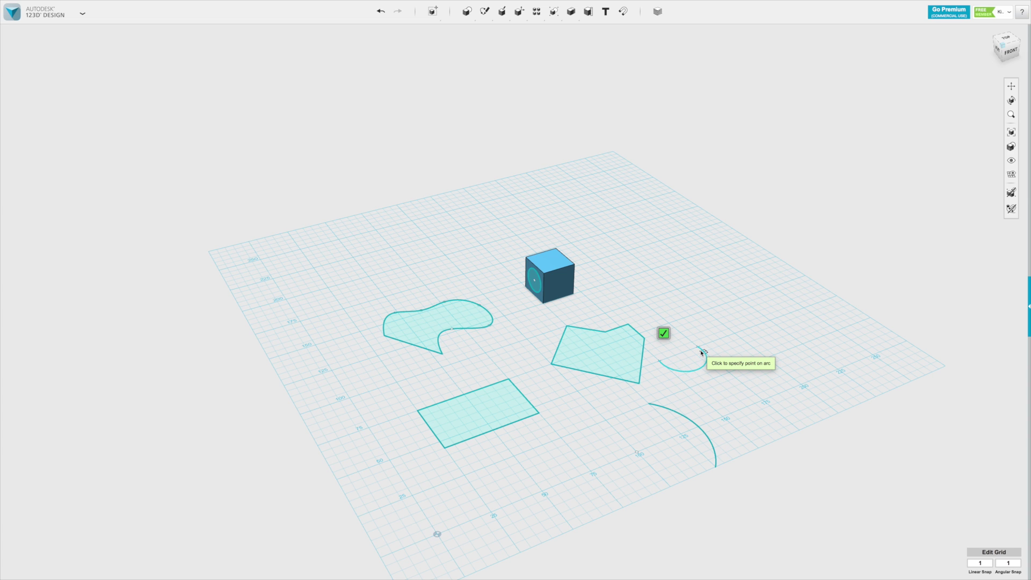
left_click(722, 391)
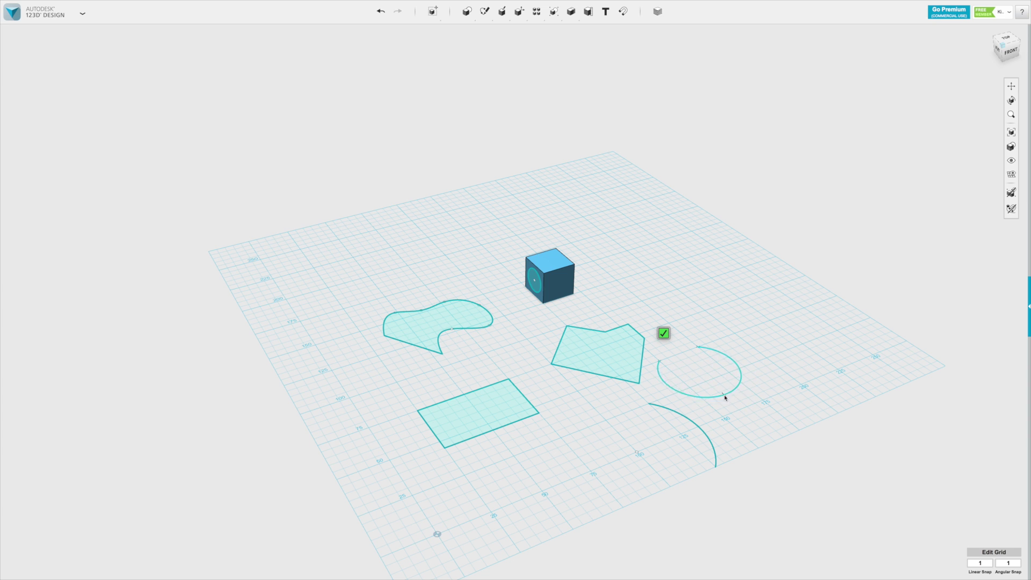
left_click(701, 378)
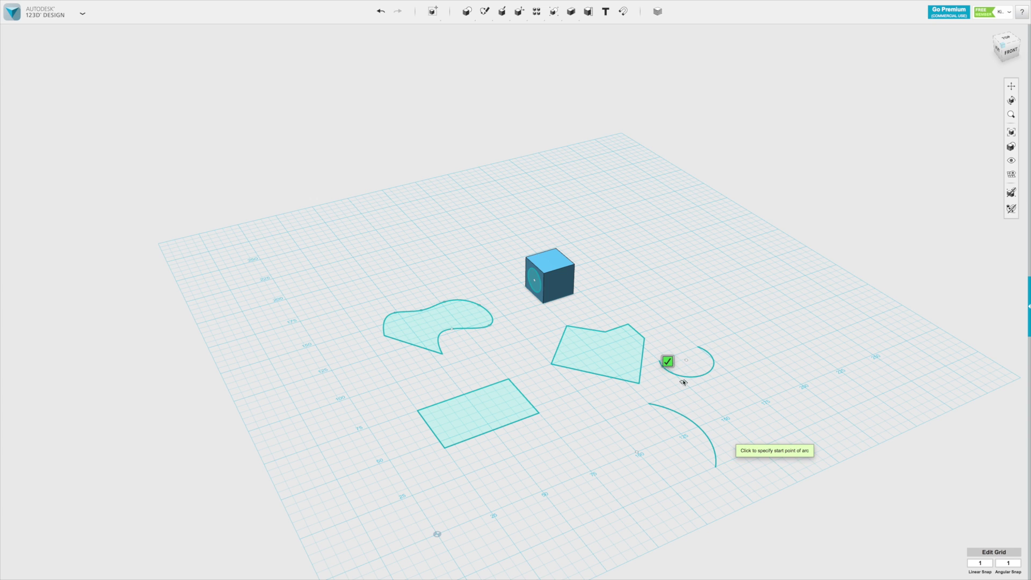
left_click(668, 362)
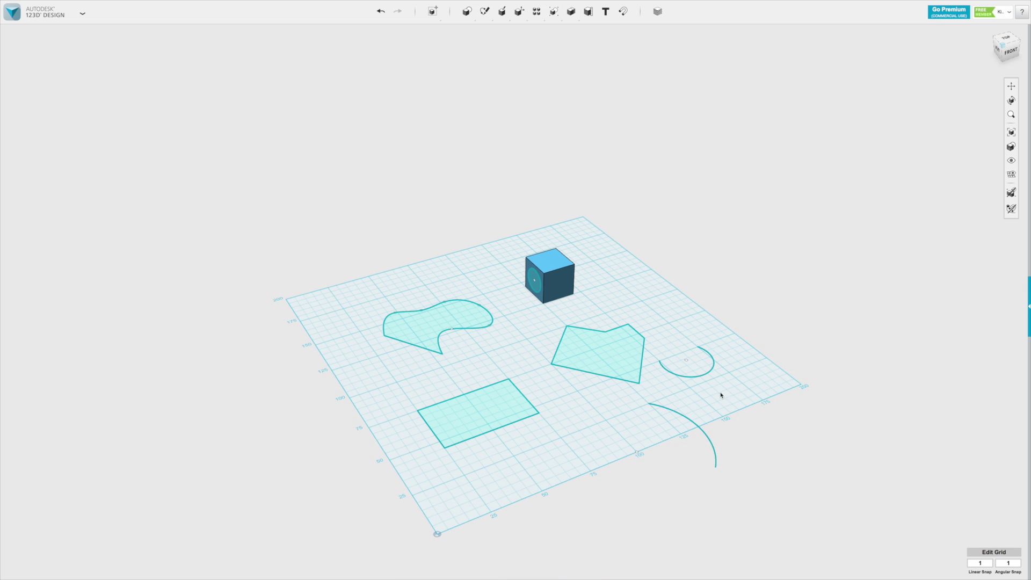
Step: Close the small arc with a five-point spline looping over it from left end to right end, then exit
scroll(677, 472, "up", 3)
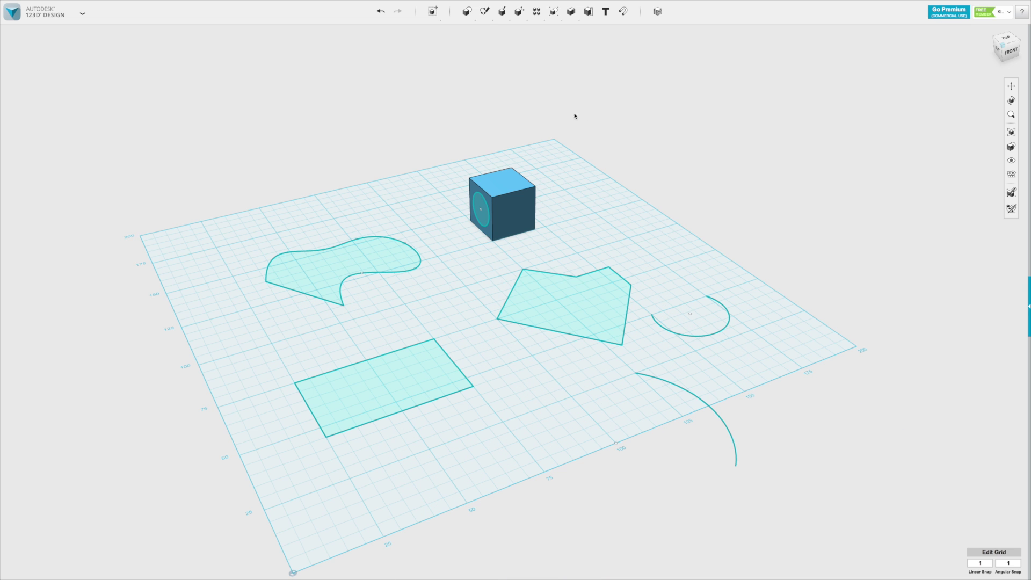
mouse_move(487, 16)
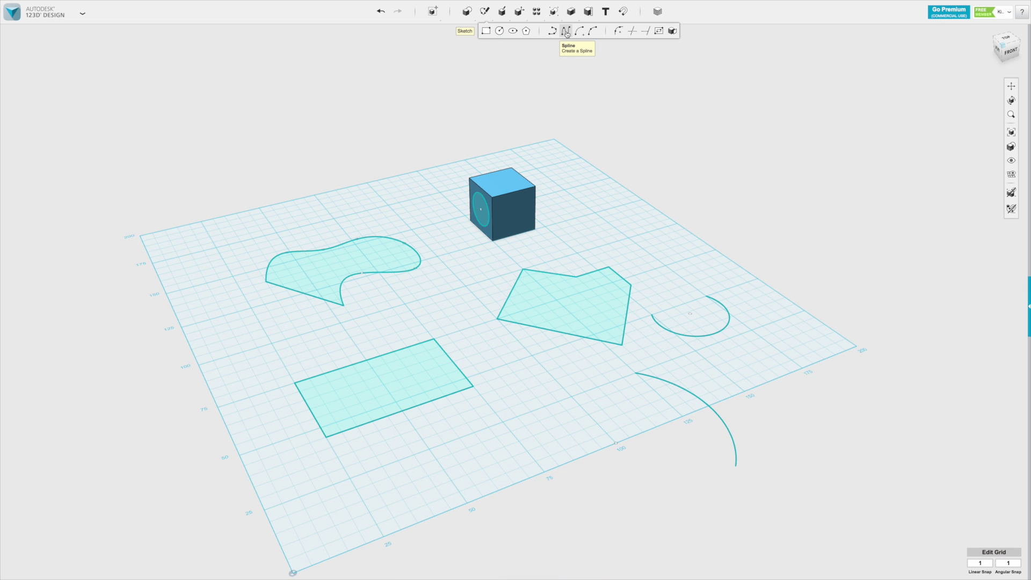
left_click(566, 33)
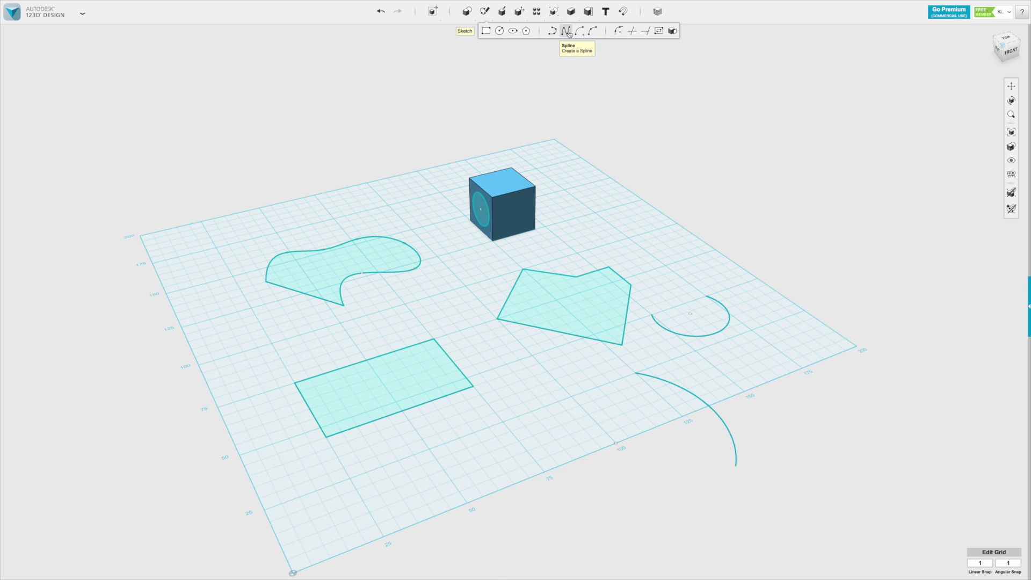
left_click(655, 315)
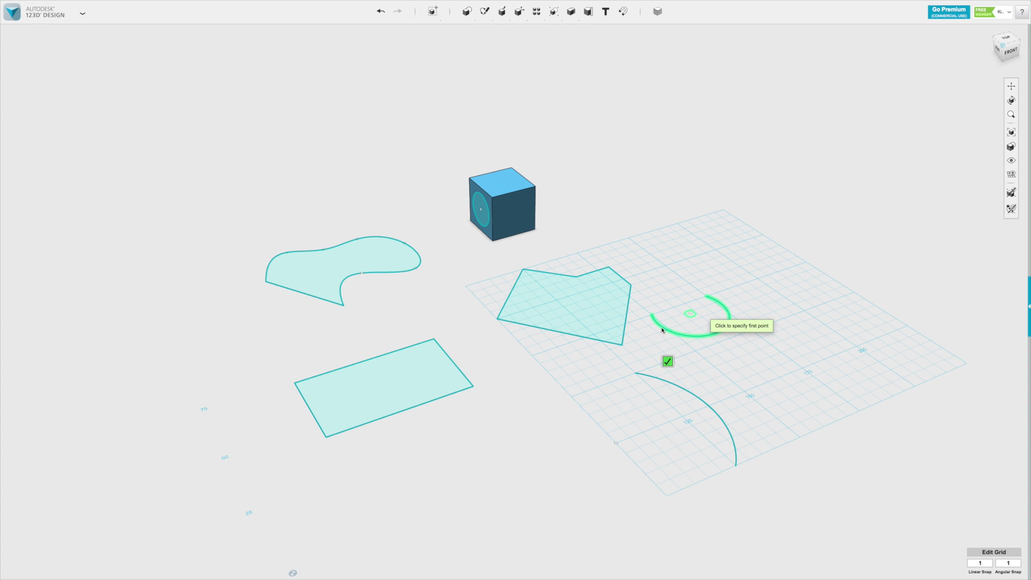
left_click(651, 315)
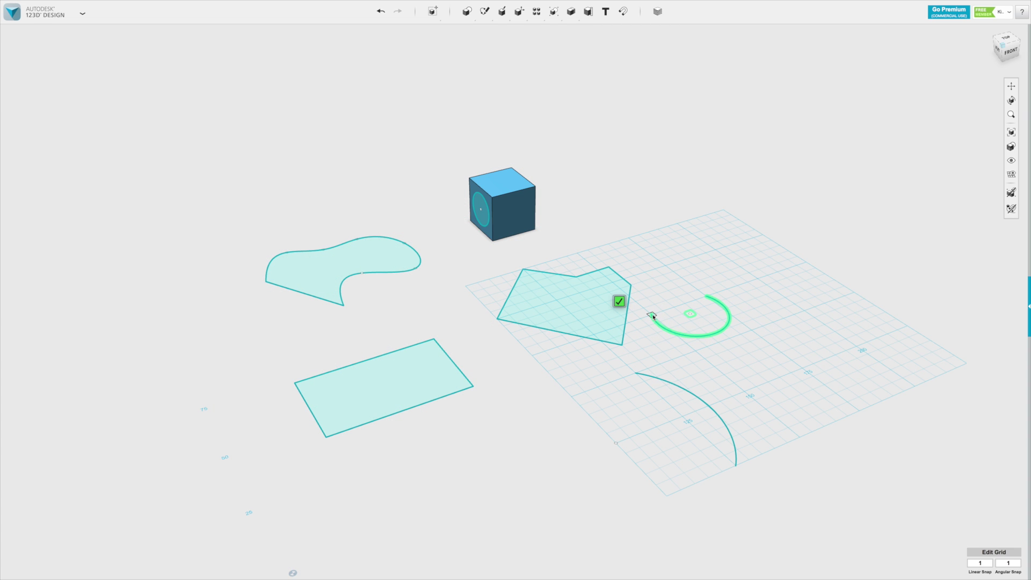
left_click(669, 292)
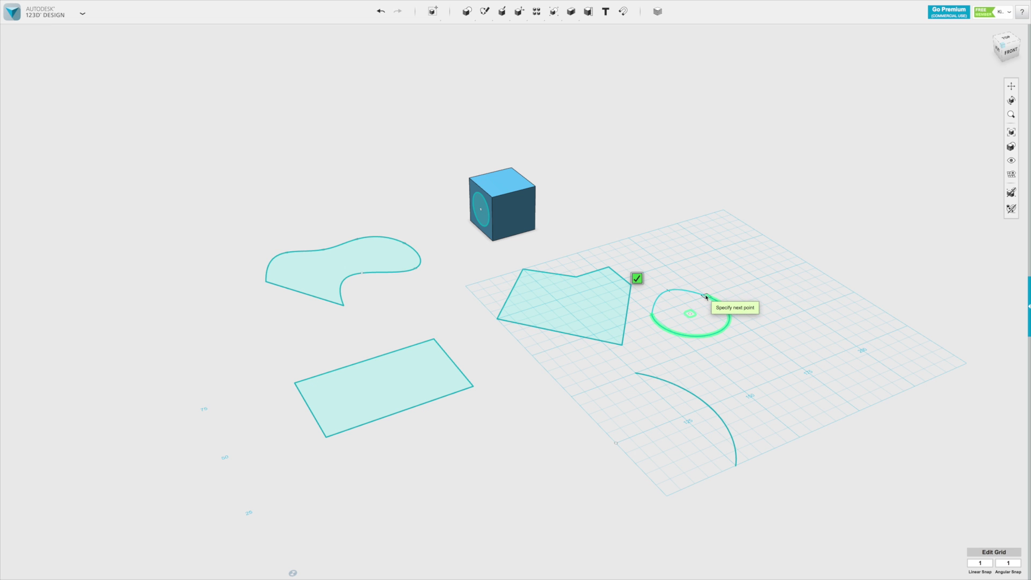
left_click(698, 271)
left_click(705, 282)
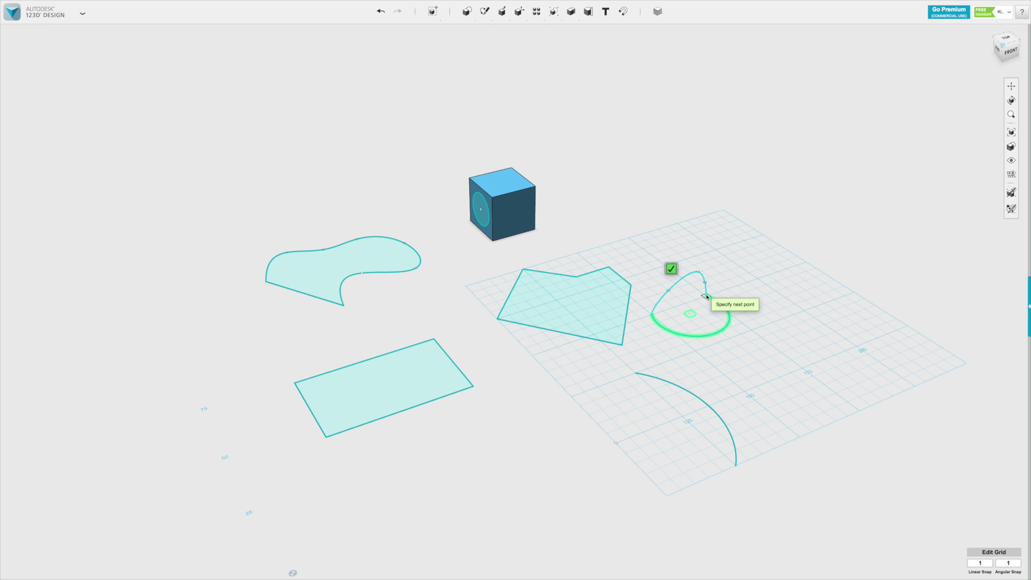
left_click(706, 296)
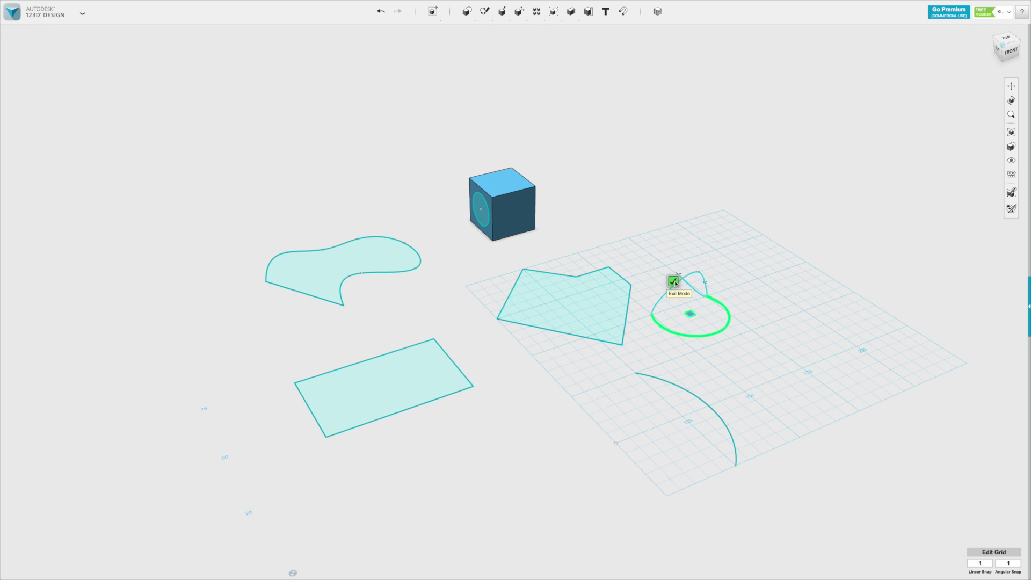
left_click(674, 283)
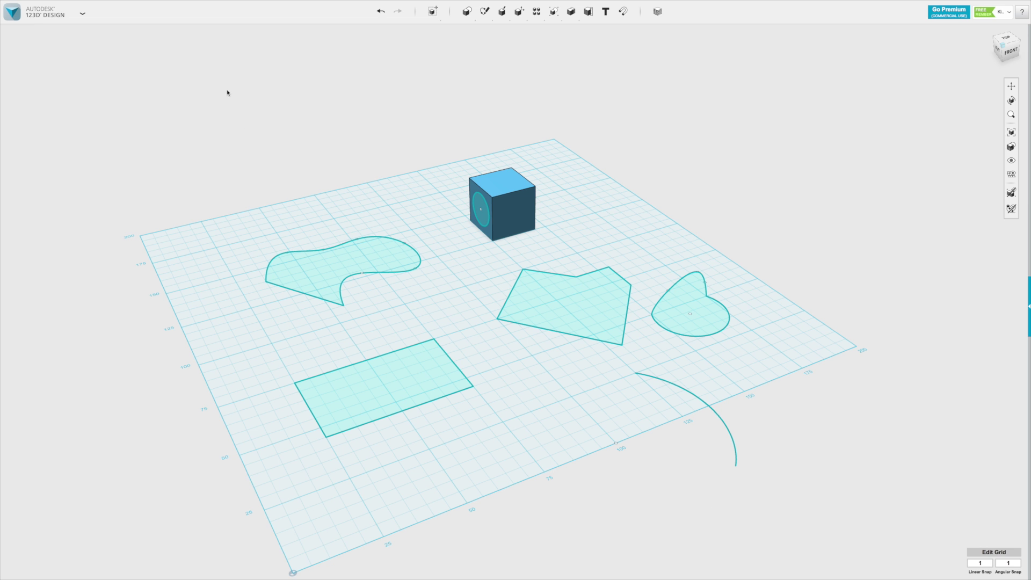
Step: Box-select the rectangle, polygon, spline, circle and arc sketches plus the cube, then delete them
mouse_move(224, 90)
left_mouse_down()
mouse_move(730, 547)
mouse_move(830, 557)
left_mouse_up()
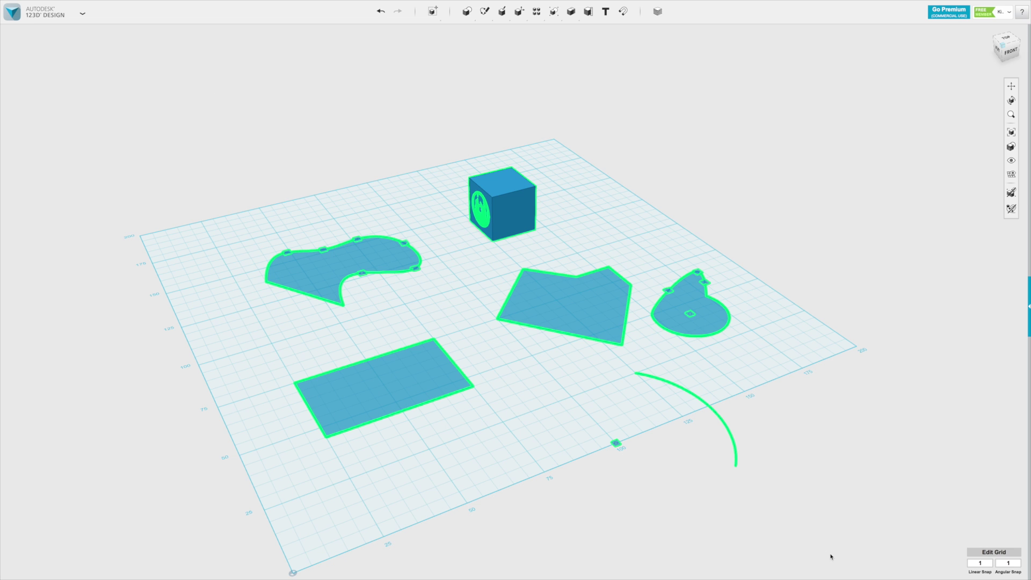
key("Delete")
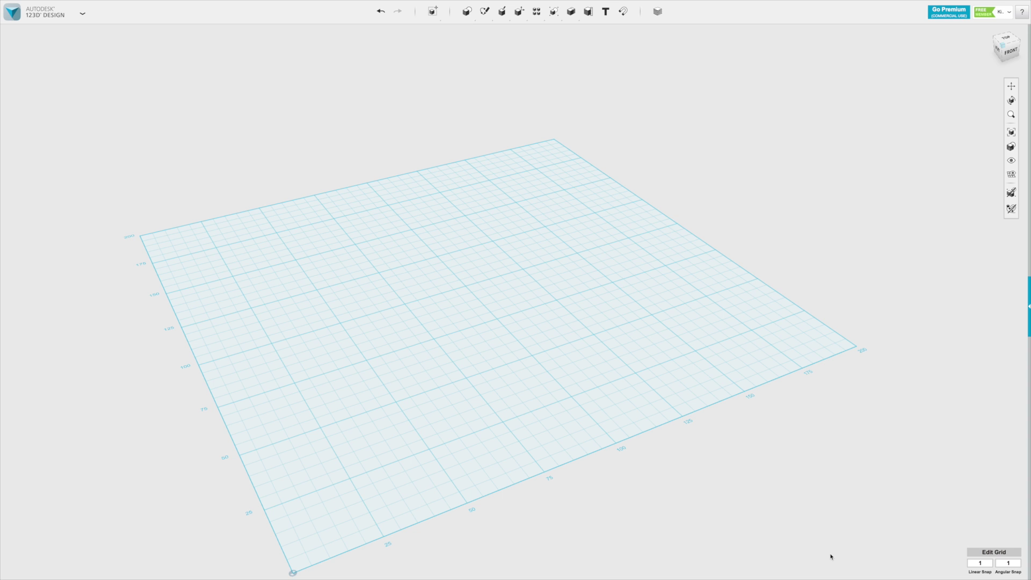